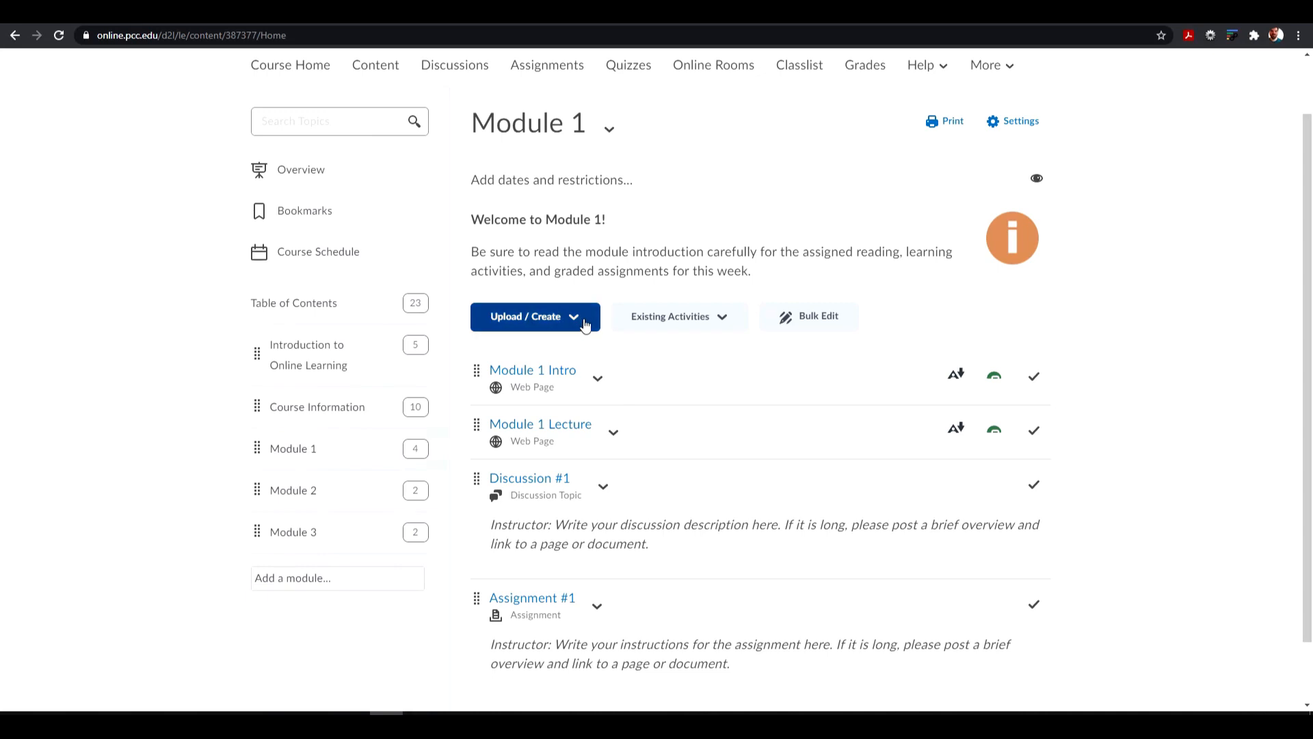
- Create a checklist titled "Module 1 Checklist" in Module 1, with Hide from Users turned off, and save it
{"action": "left_click", "coordinate": [583, 322]}
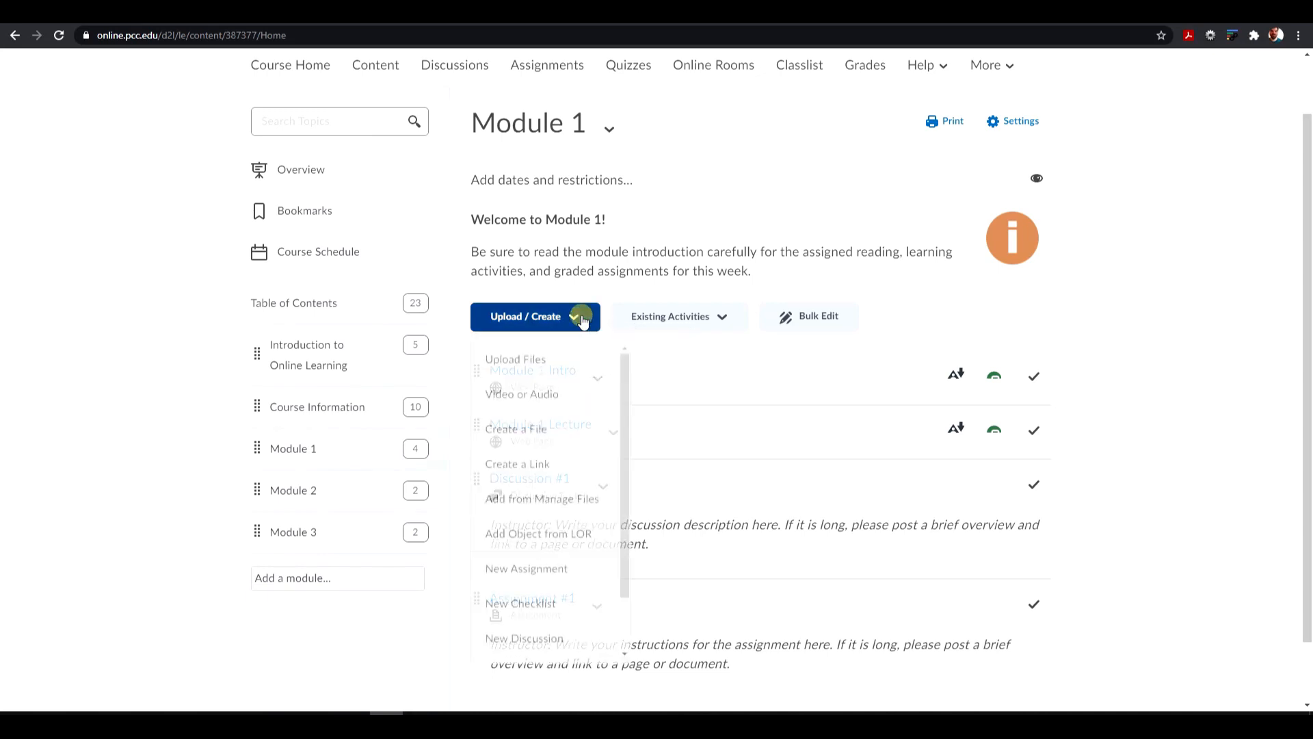
{"action": "left_click", "coordinate": [508, 615]}
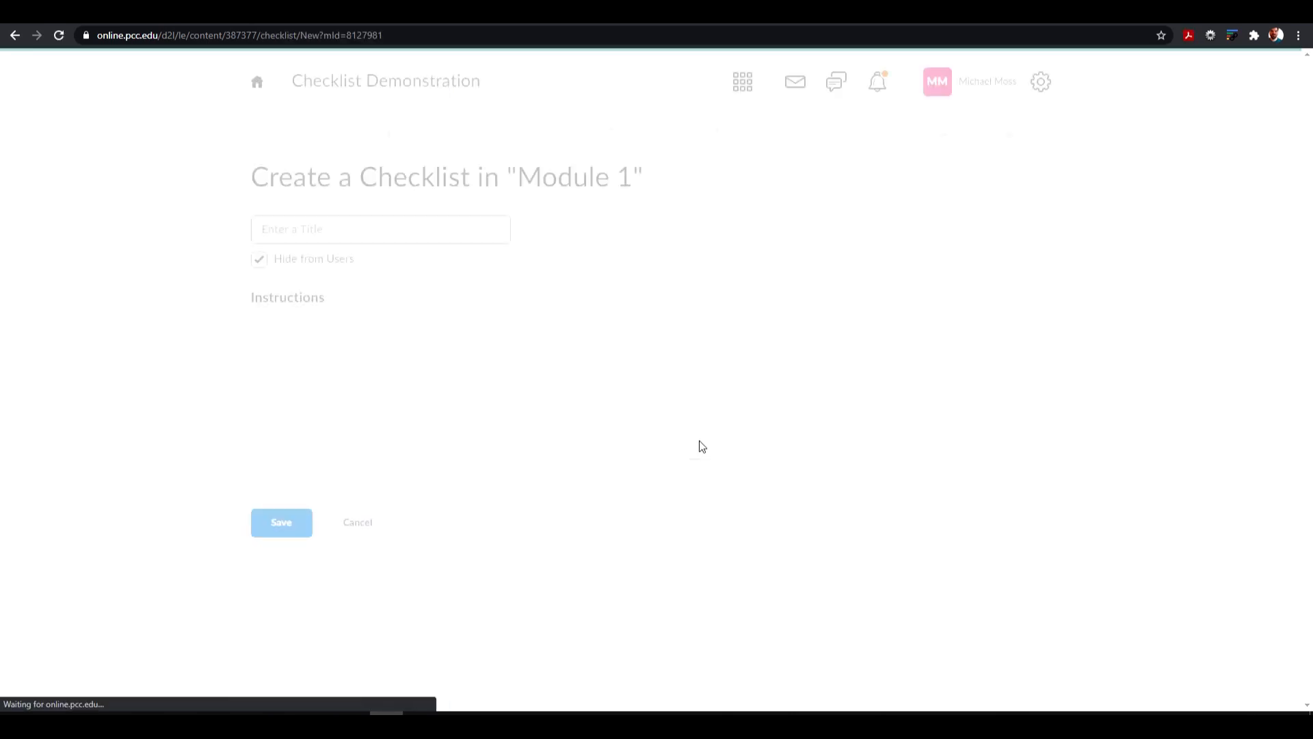
{"action": "left_click", "coordinate": [382, 233]}
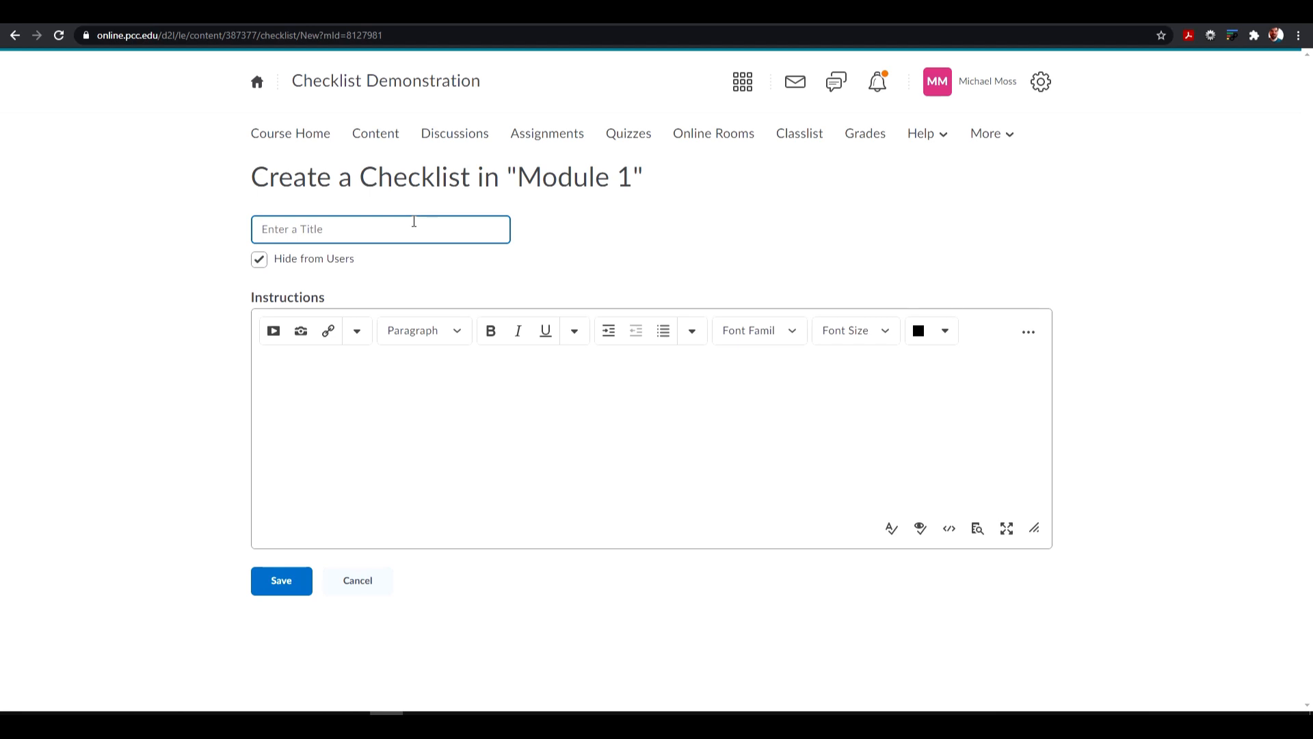
{"action": "type", "text": "Module 1 Checklist"}
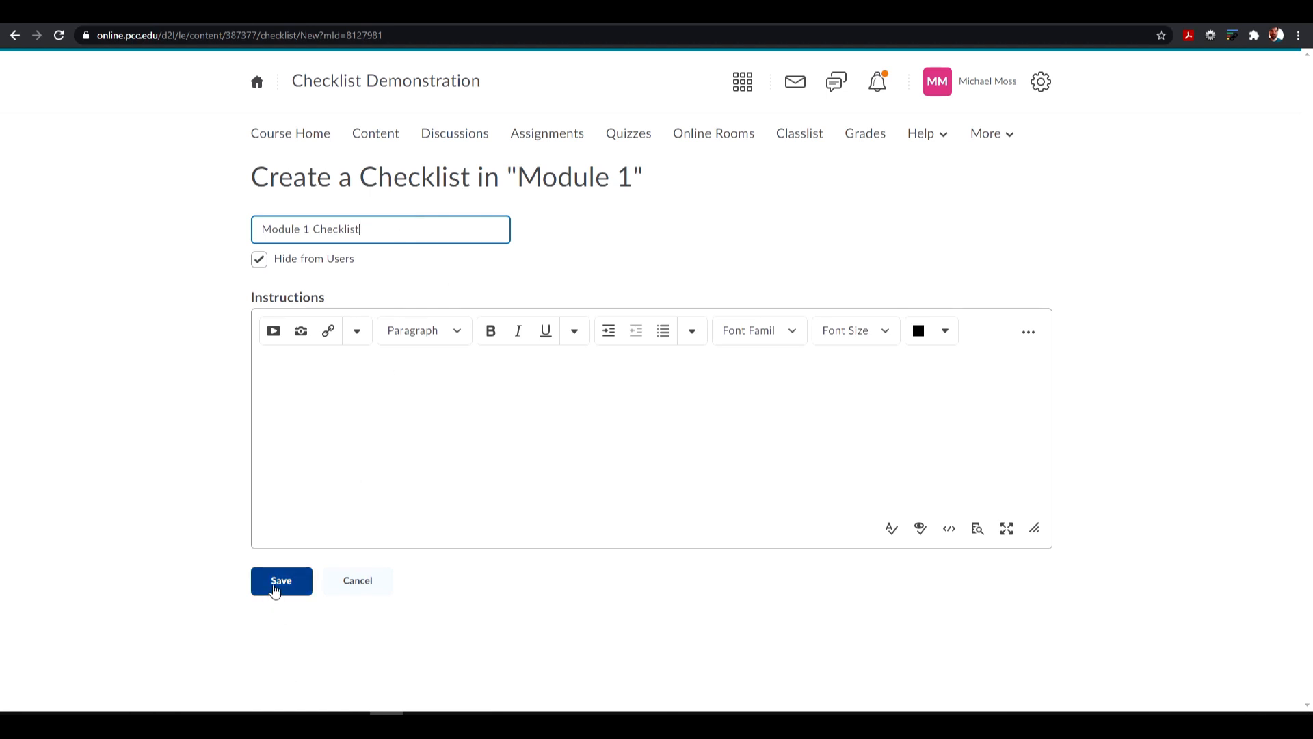
{"action": "left_click", "coordinate": [259, 260]}
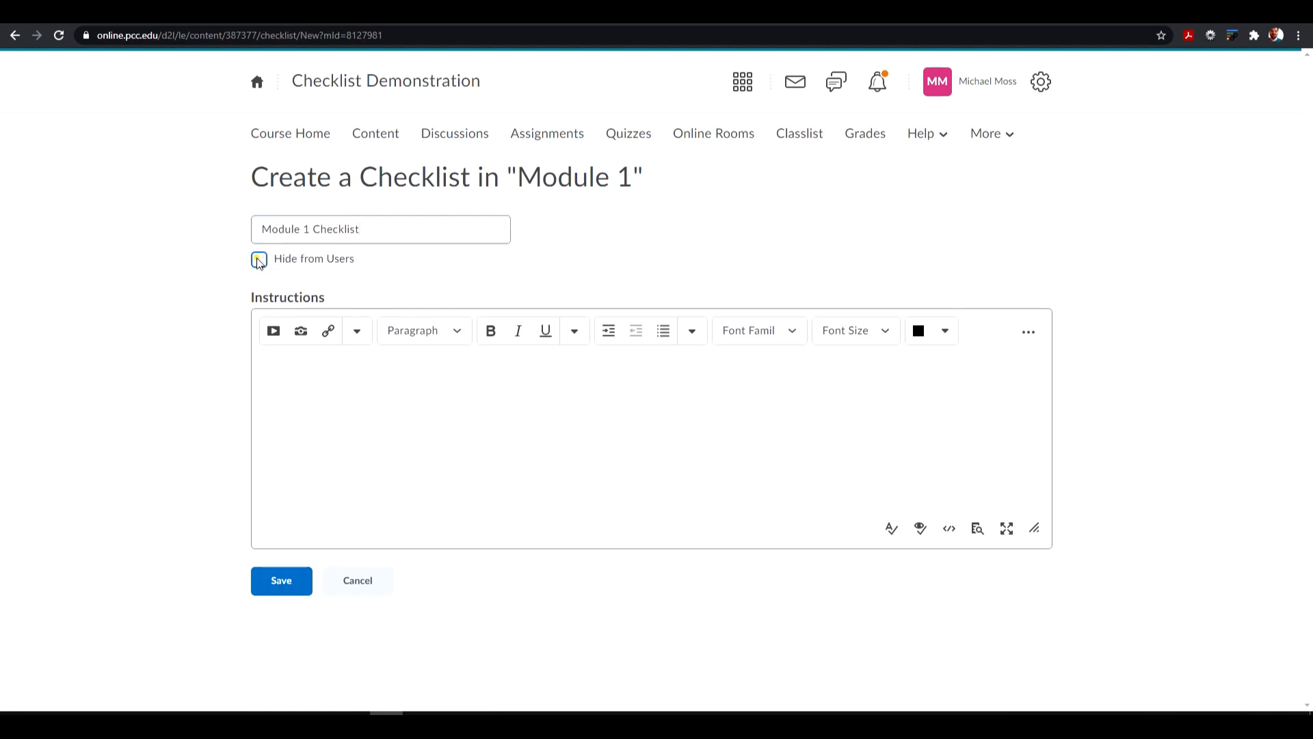
{"action": "left_click", "coordinate": [275, 586]}
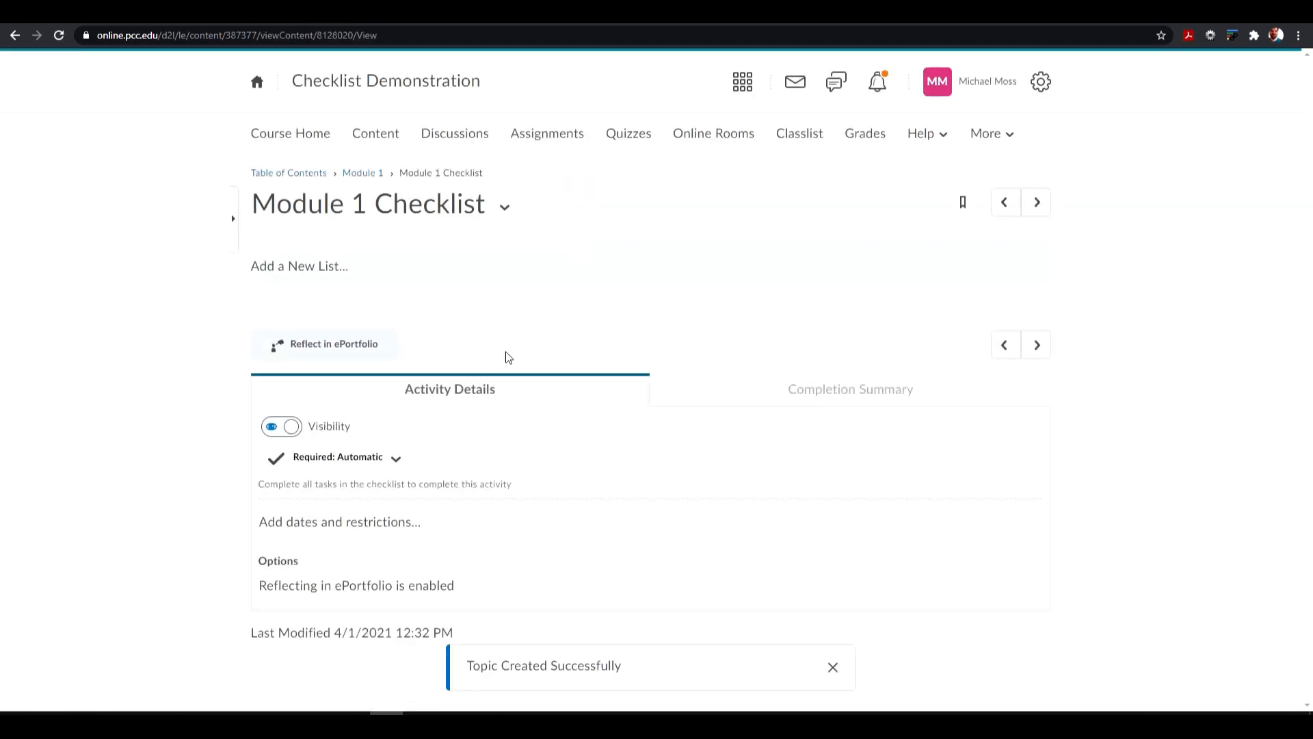
- Add a new list to the checklist with a first task named "Read the Syllabus"
{"action": "left_click", "coordinate": [328, 277]}
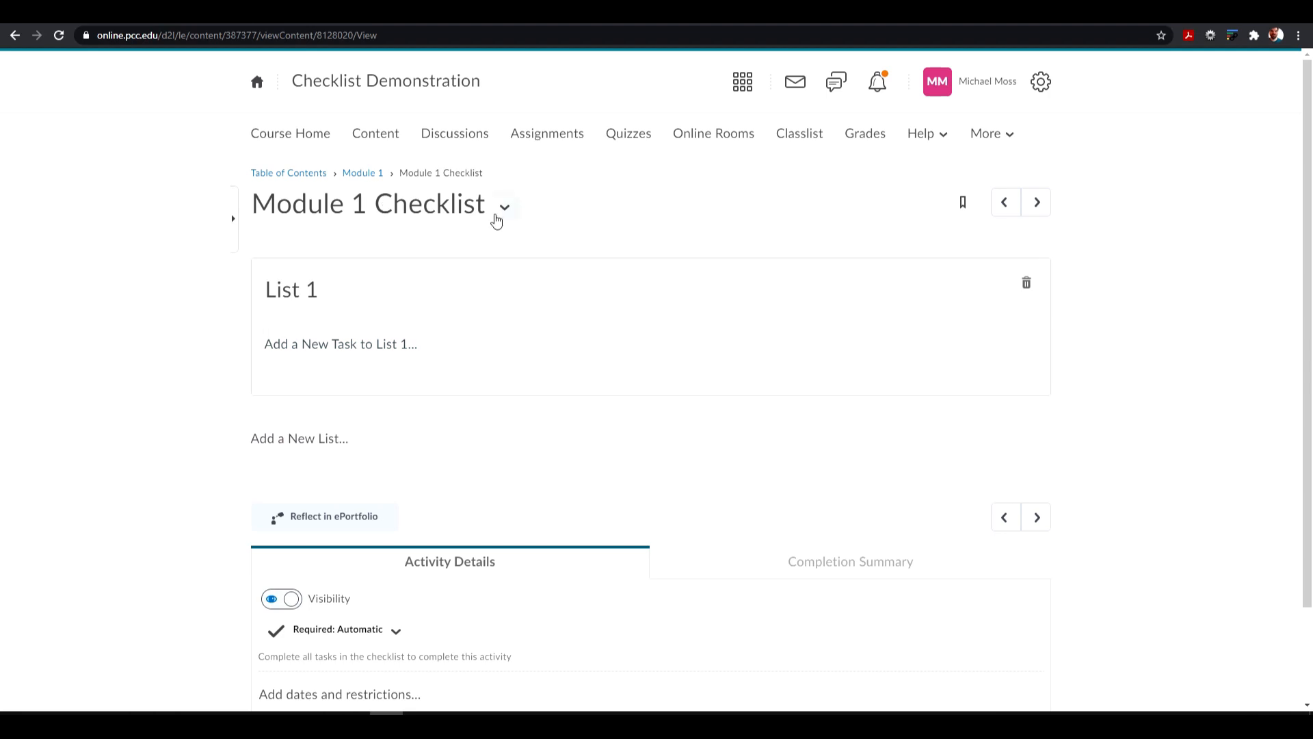
{"action": "left_click", "coordinate": [324, 348]}
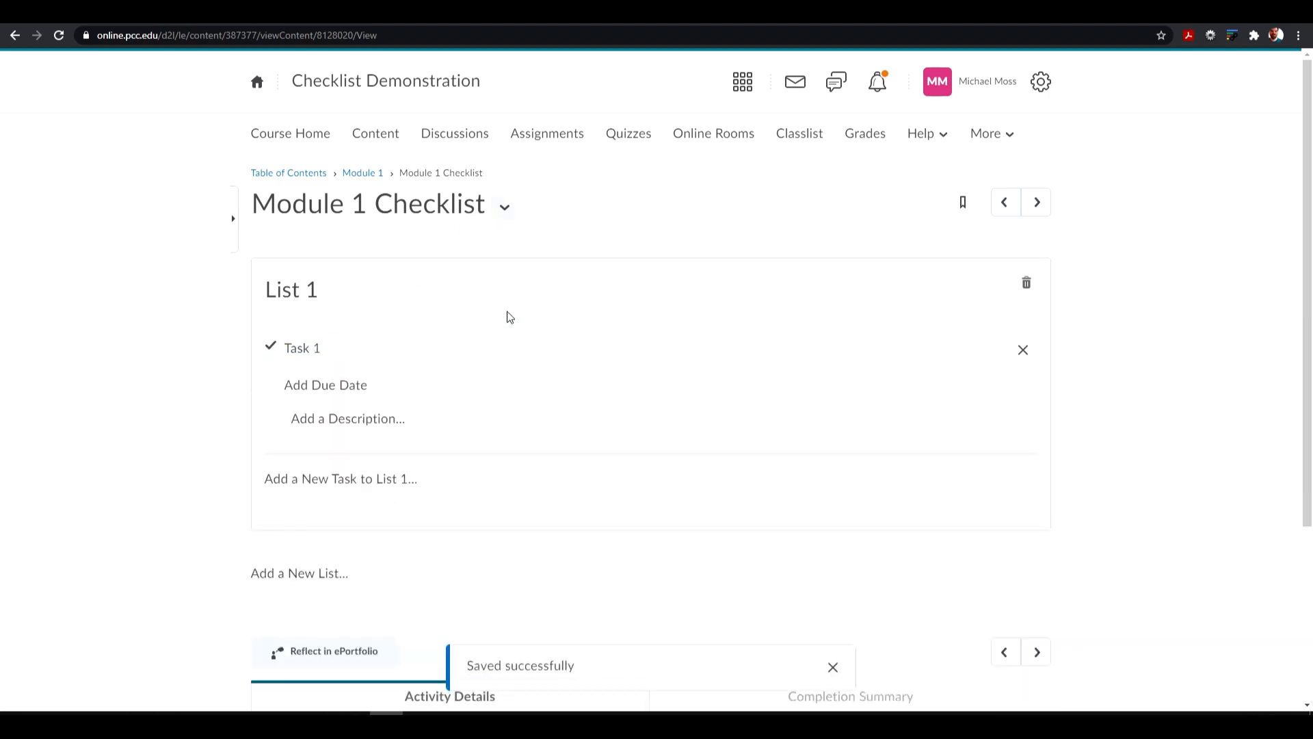
{"action": "left_click", "coordinate": [329, 350]}
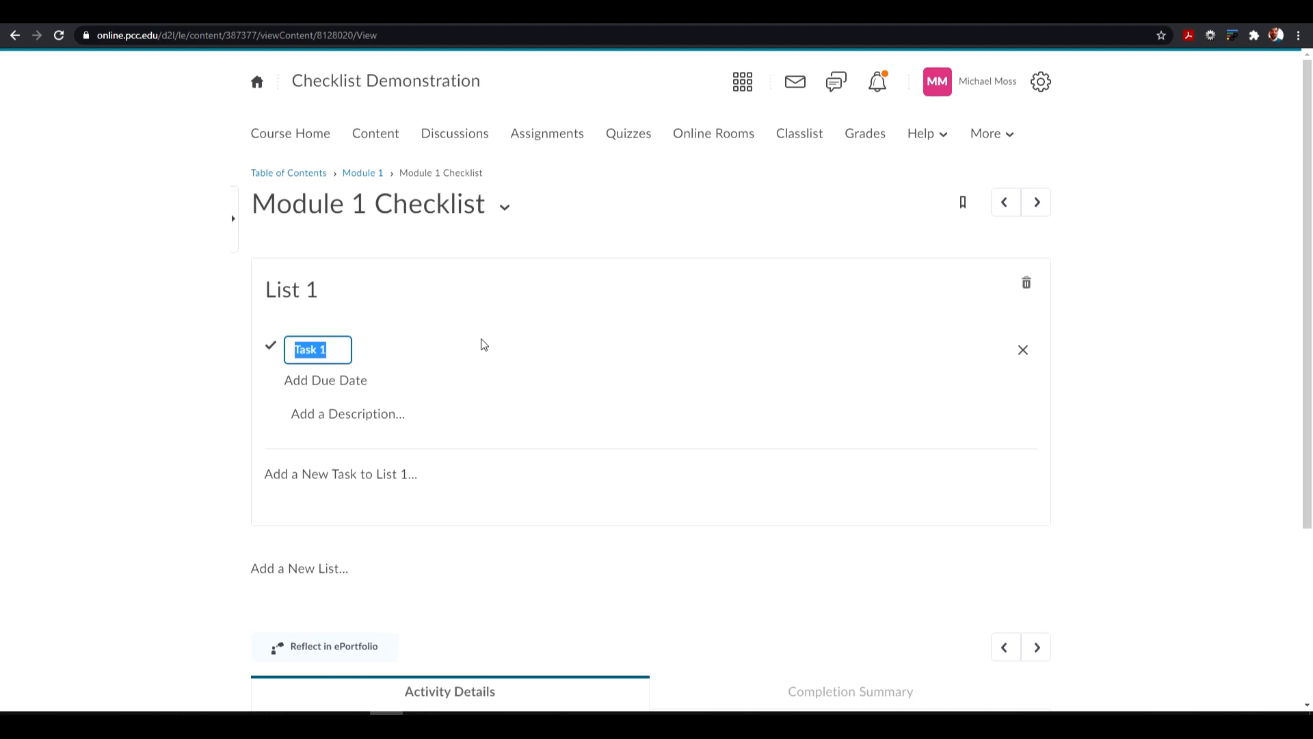
{"action": "type", "text": "Read the Syllabus"}
- Insert a quicklink to the Course Syllabus from the Course Information content into the "Read the Syllabus" task's description and save it
{"action": "left_click", "coordinate": [327, 417]}
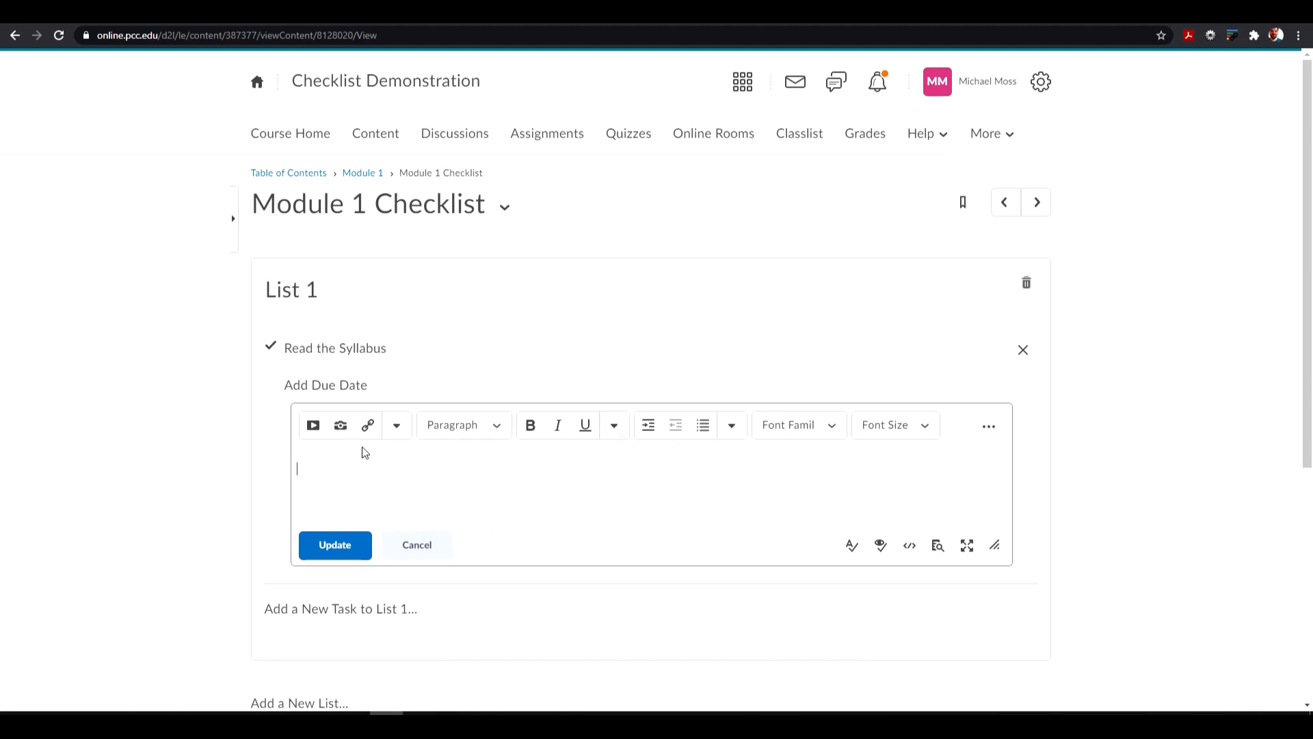
{"action": "left_click", "coordinate": [369, 431]}
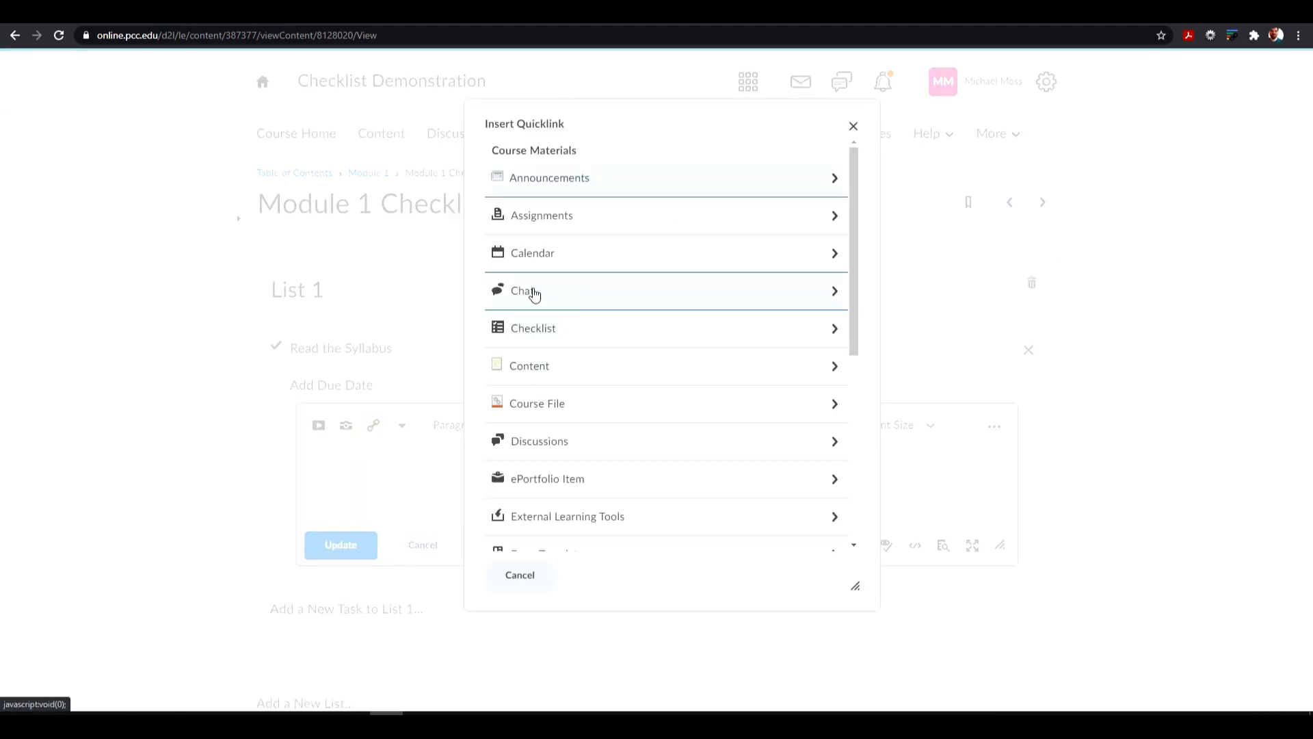
{"action": "left_click", "coordinate": [549, 369]}
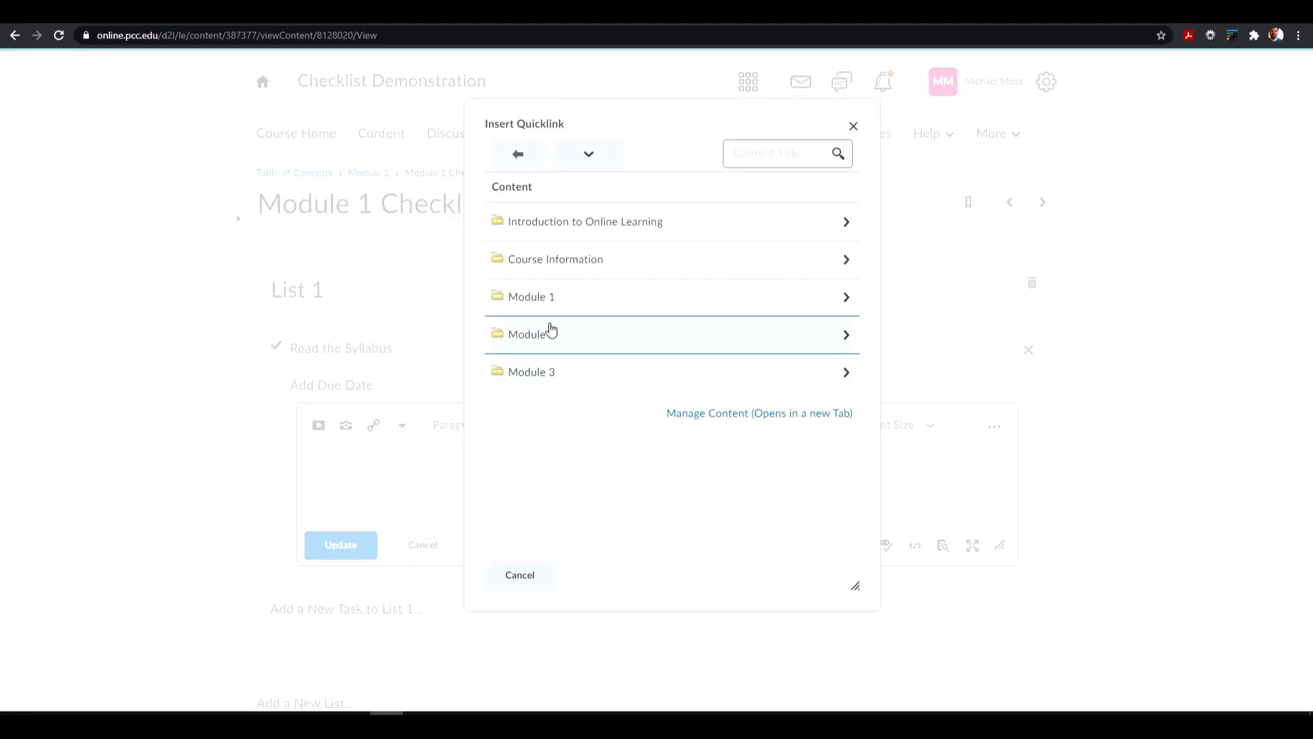
{"action": "left_click", "coordinate": [550, 299]}
{"action": "left_click", "coordinate": [517, 154]}
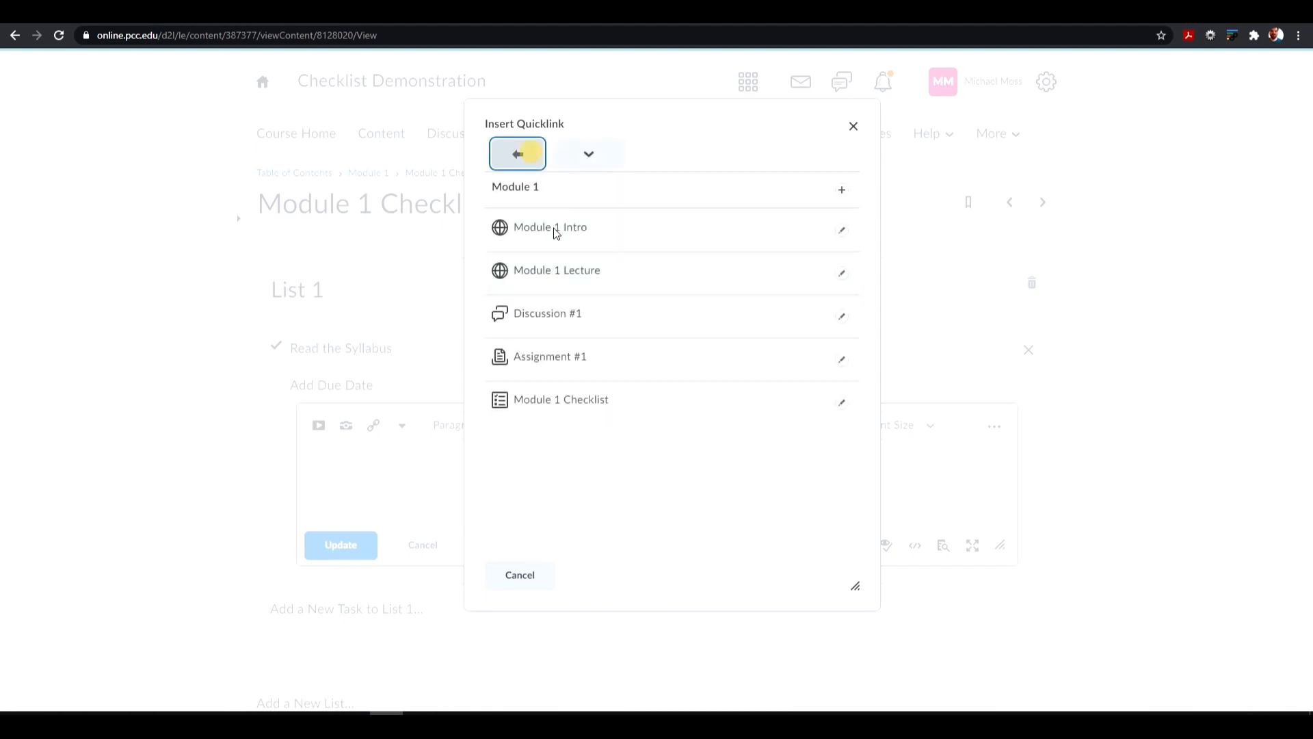
{"action": "left_click", "coordinate": [563, 267]}
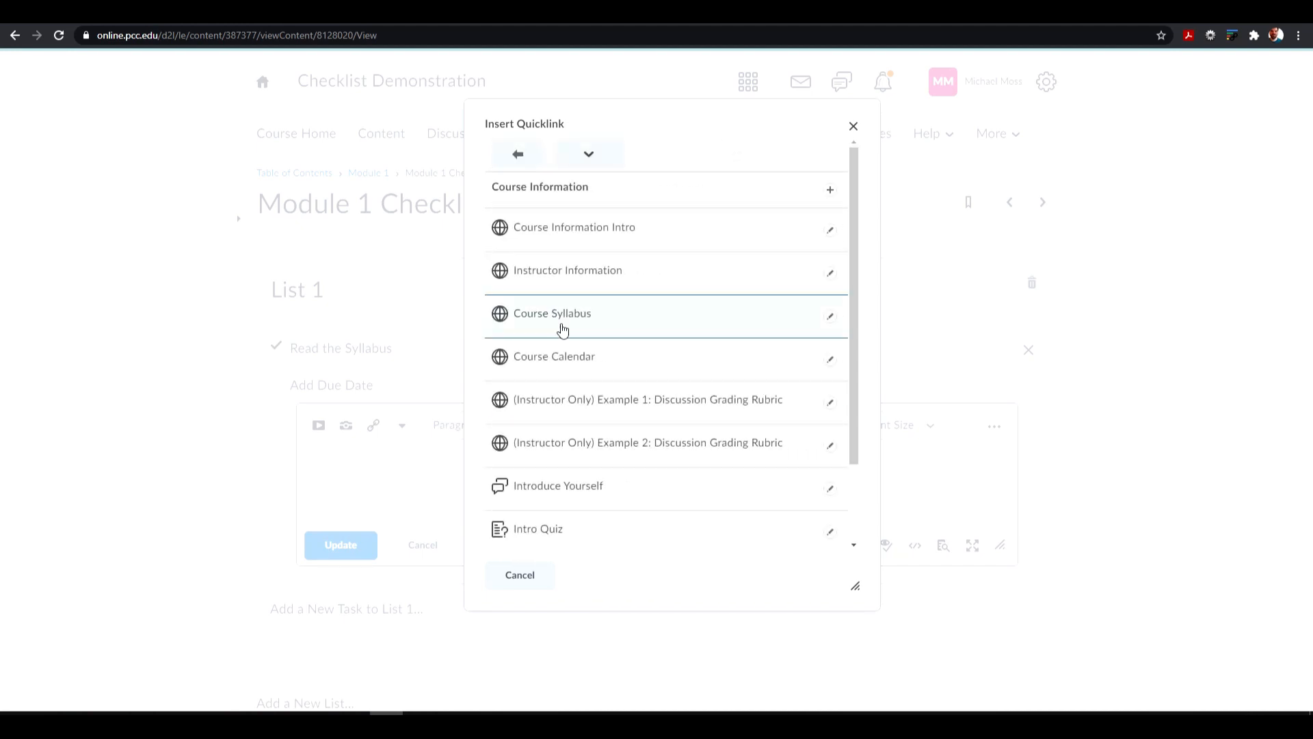
{"action": "left_click", "coordinate": [554, 316]}
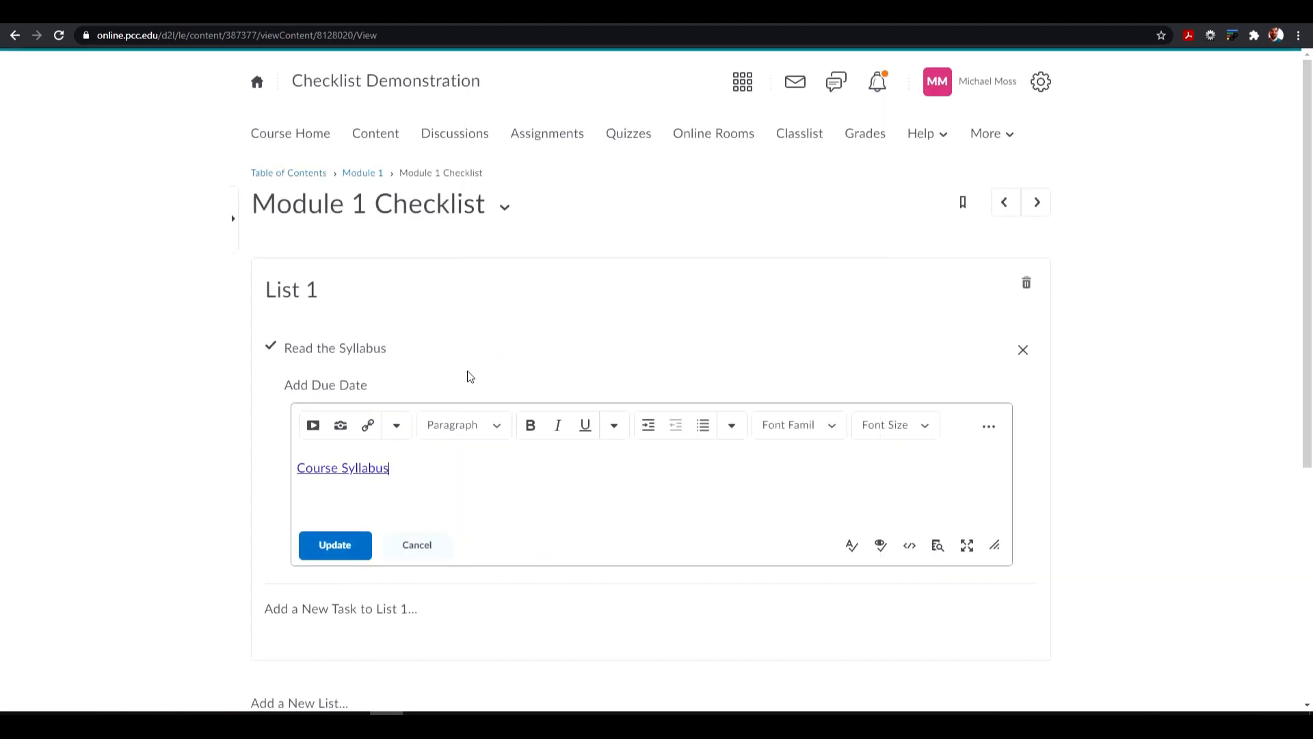
{"action": "left_click", "coordinate": [335, 544]}
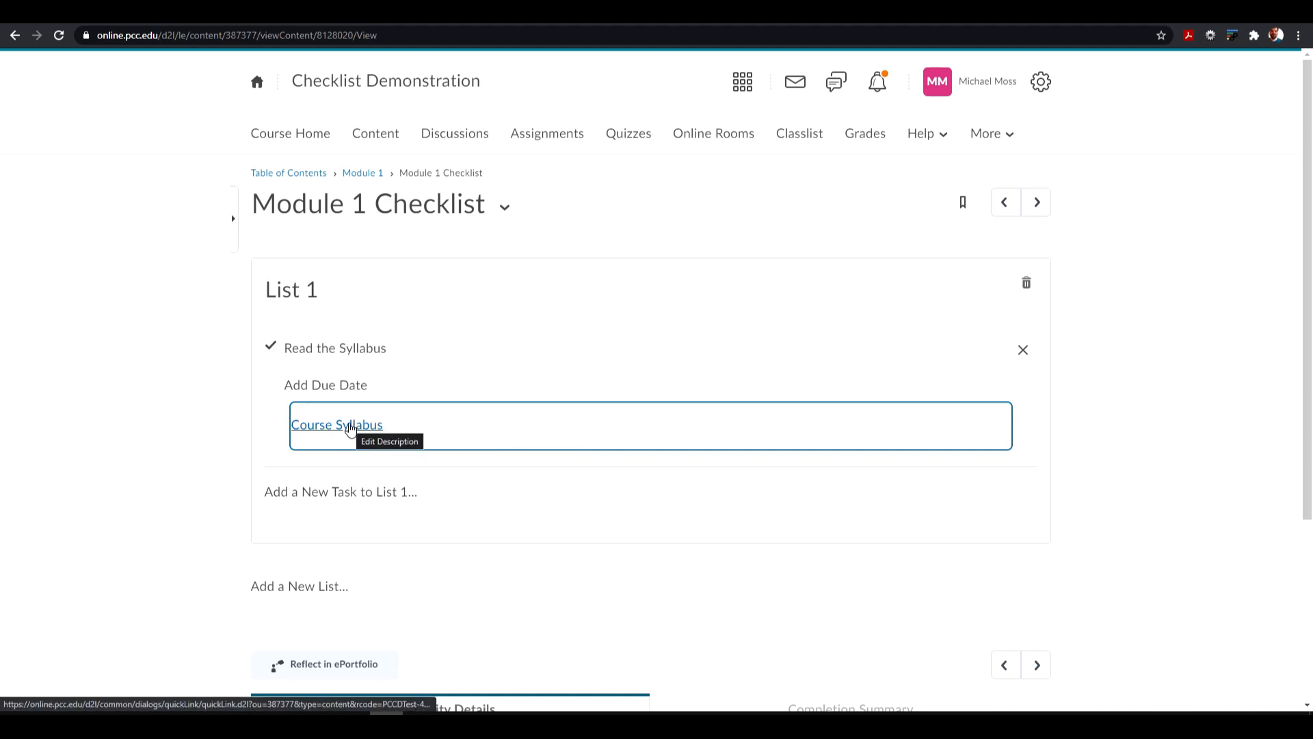
- Set the "Read the Syllabus" task's due date to 5/8/2021 at 11:59 PM
{"action": "left_click", "coordinate": [335, 385]}
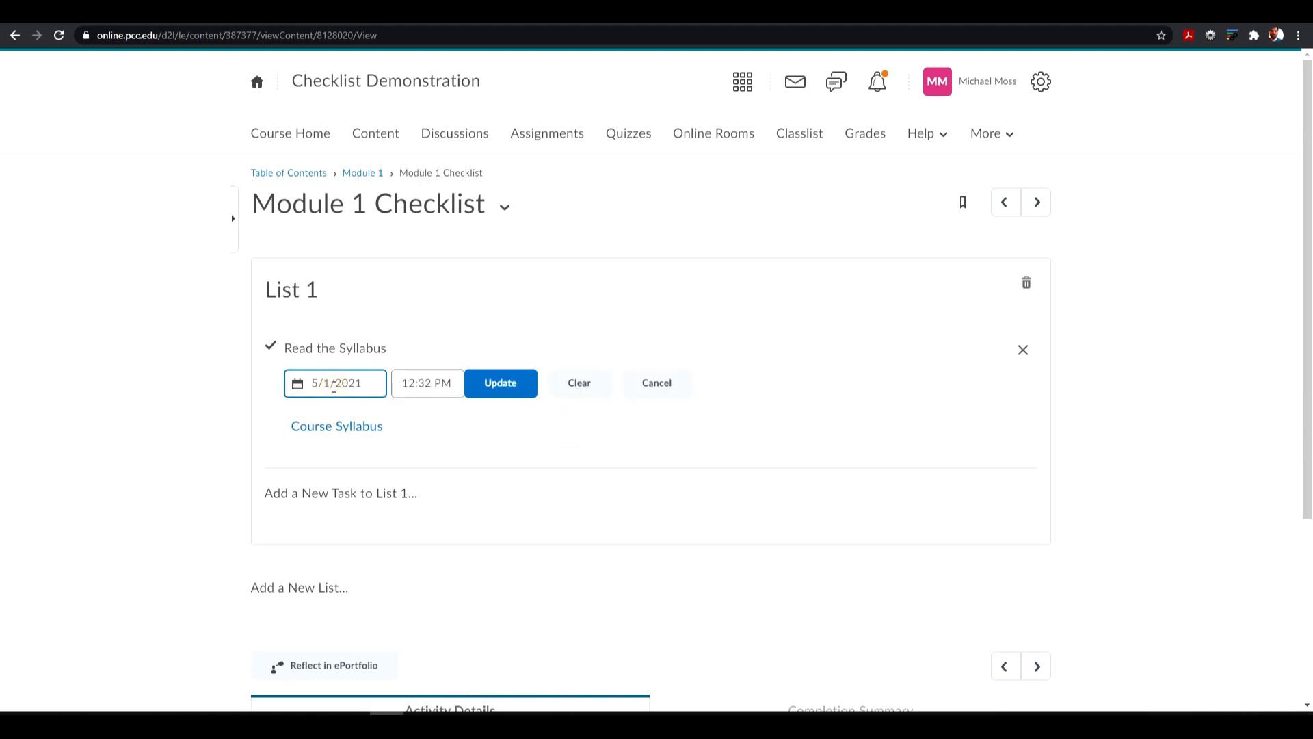
{"action": "left_click", "coordinate": [337, 388]}
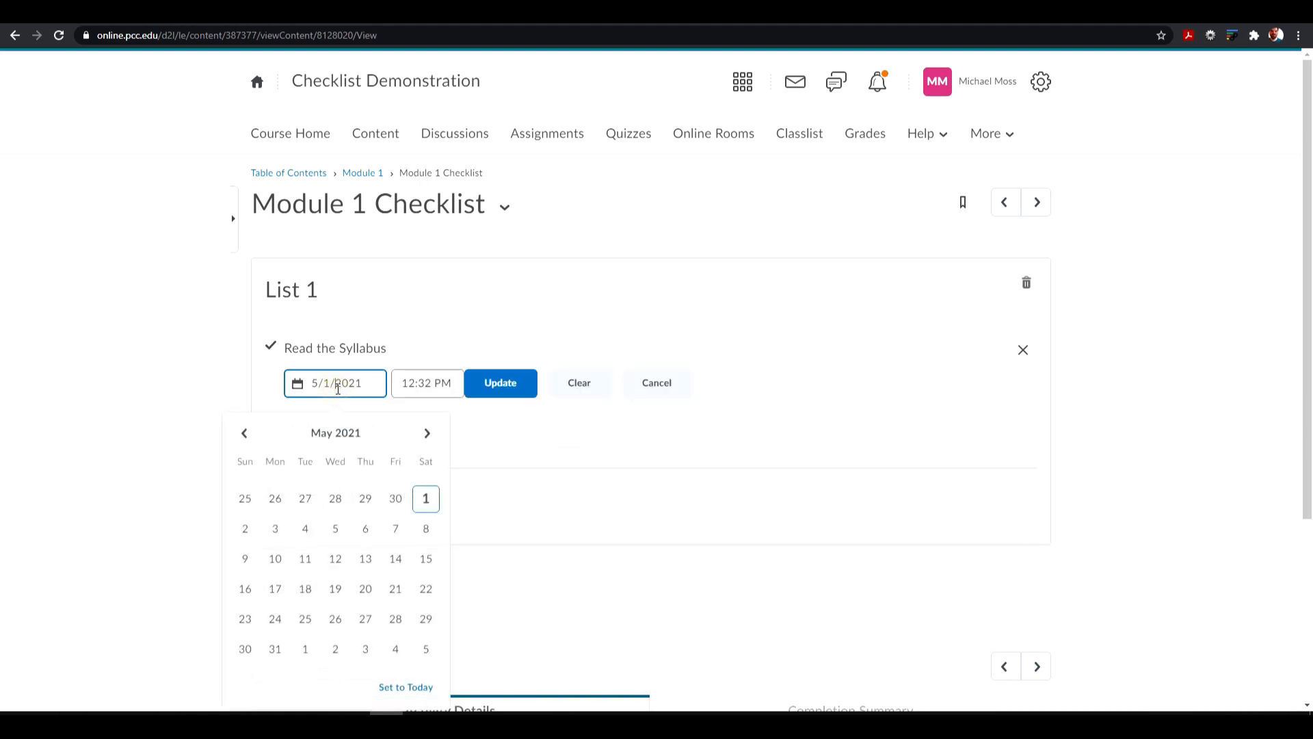
{"action": "left_click", "coordinate": [425, 528]}
{"action": "left_click", "coordinate": [439, 383]}
{"action": "scroll", "coordinate": [446, 266], "scroll_direction": "down", "scroll_amount": 15}
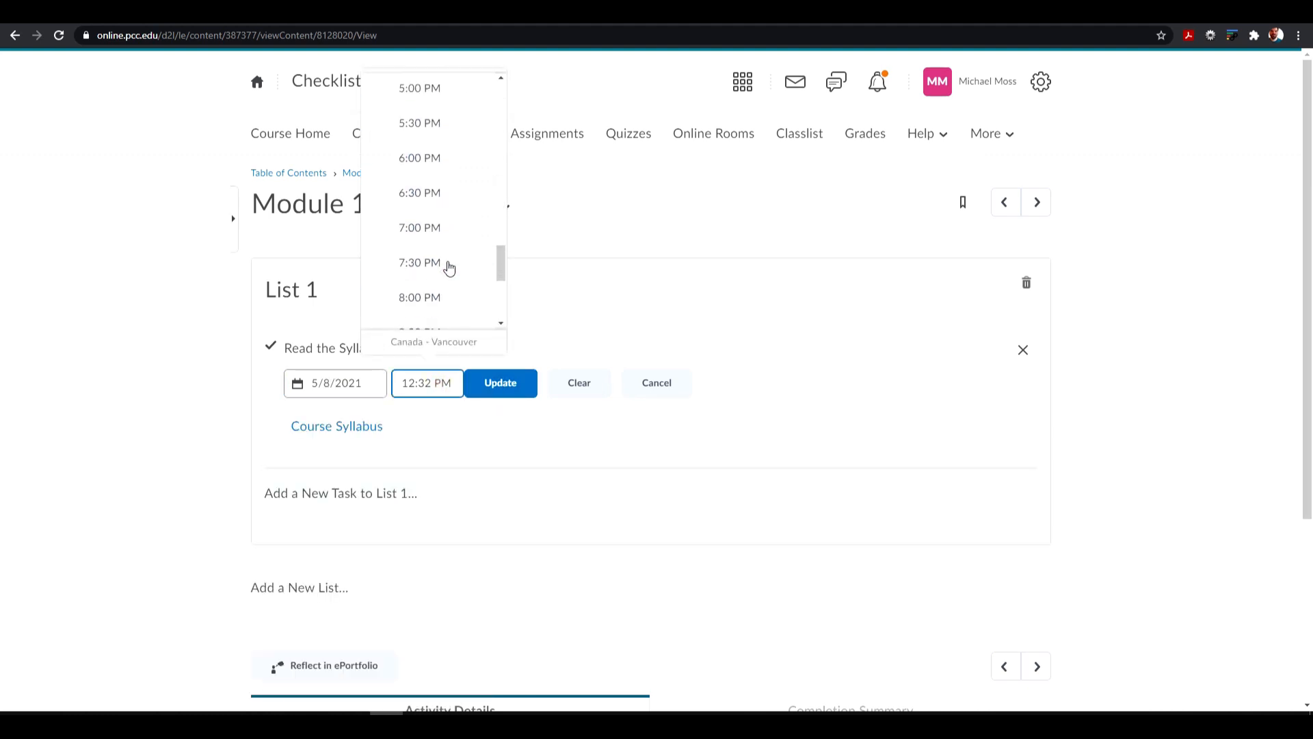
{"action": "left_click", "coordinate": [425, 311]}
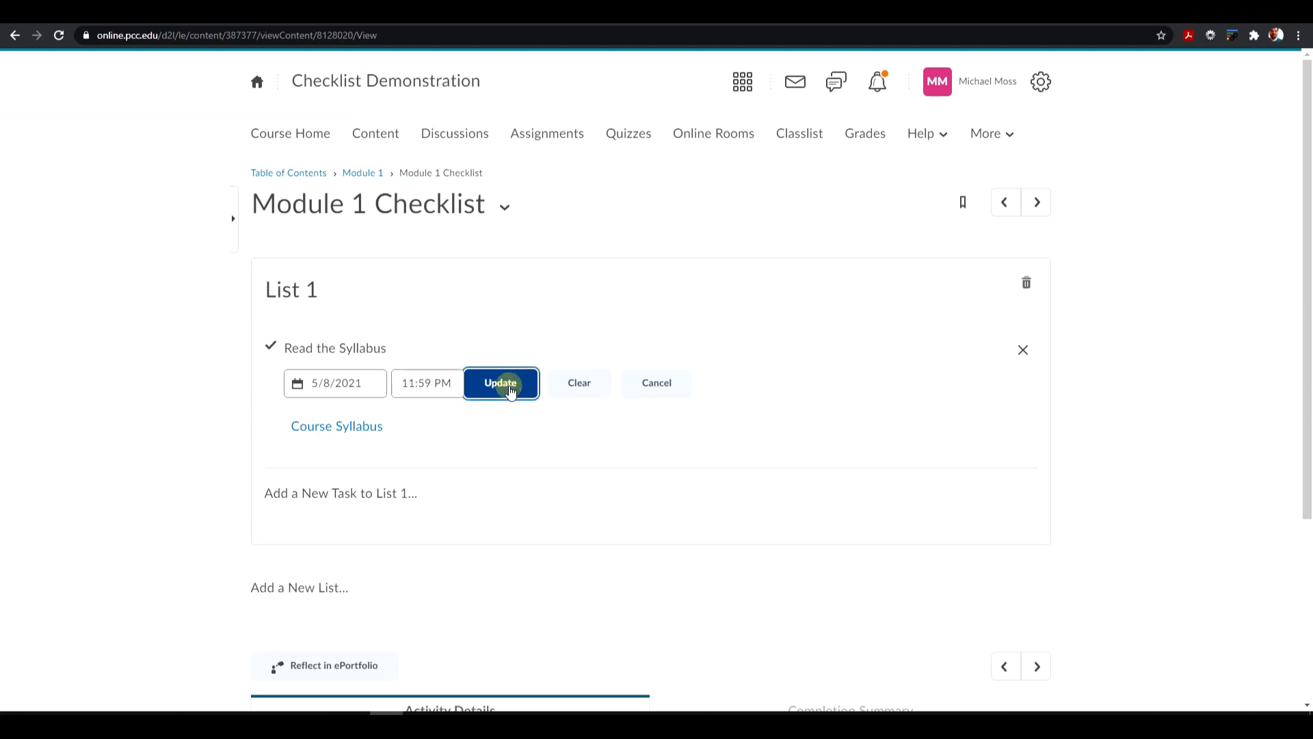
{"action": "left_click", "coordinate": [510, 384]}
- Add a second task to List 1 and name it "Submit Assignment 1"
{"action": "left_click", "coordinate": [431, 491]}
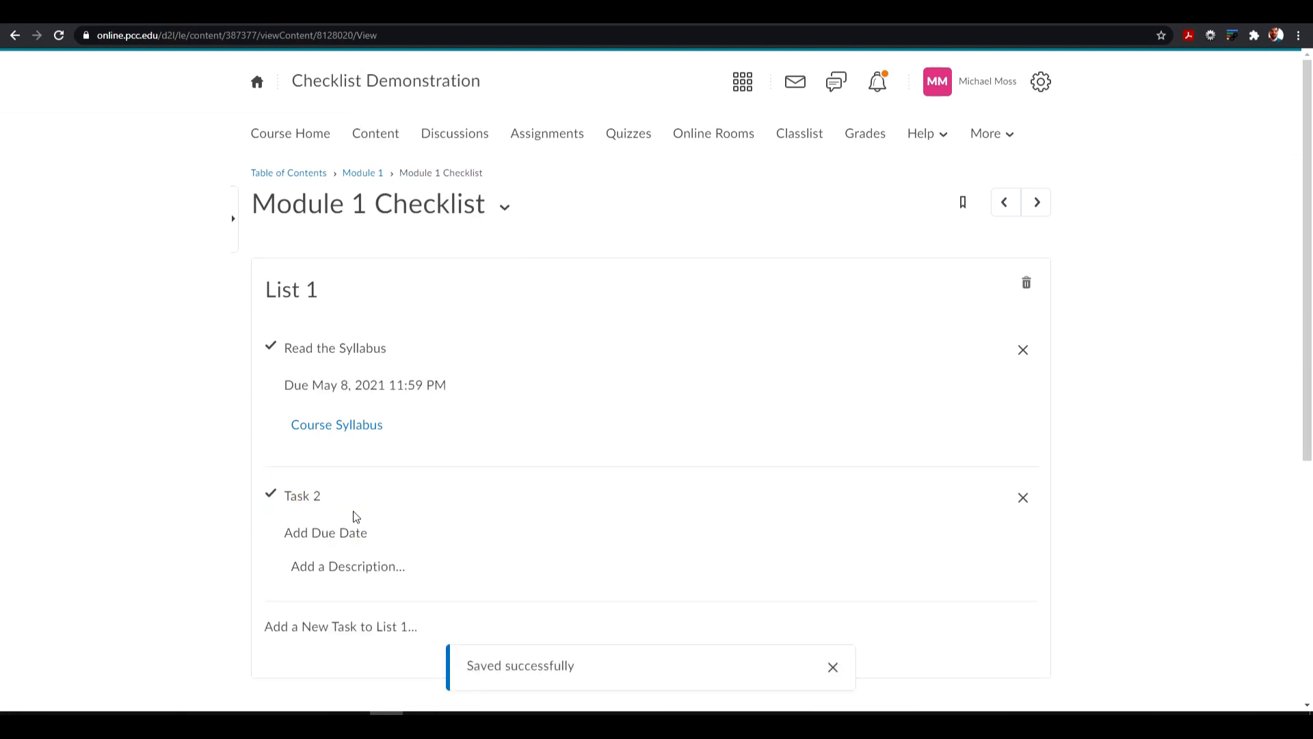
{"action": "left_click", "coordinate": [312, 498]}
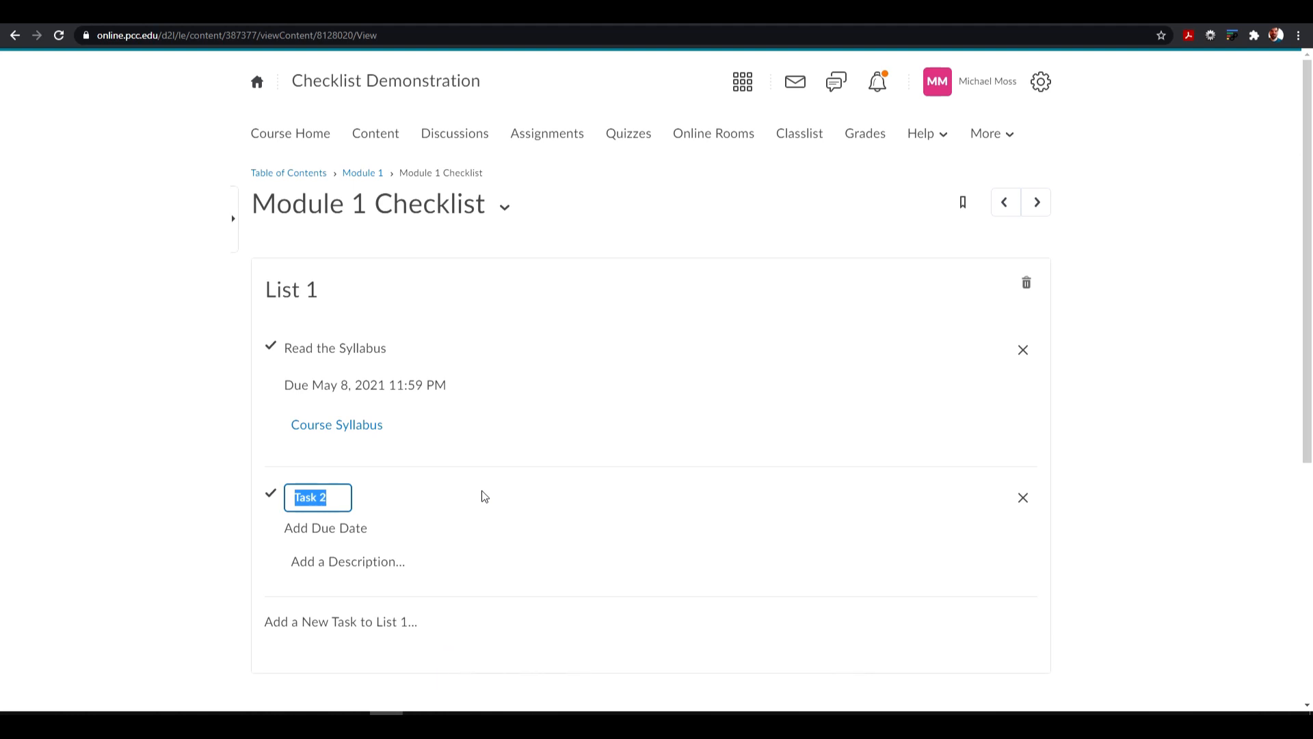
{"action": "type", "text": "Submit Assignment 1"}
- Insert a quicklink to Assignment #1 into the "Submit Assignment 1" task's description and save it
{"action": "left_click", "coordinate": [375, 576]}
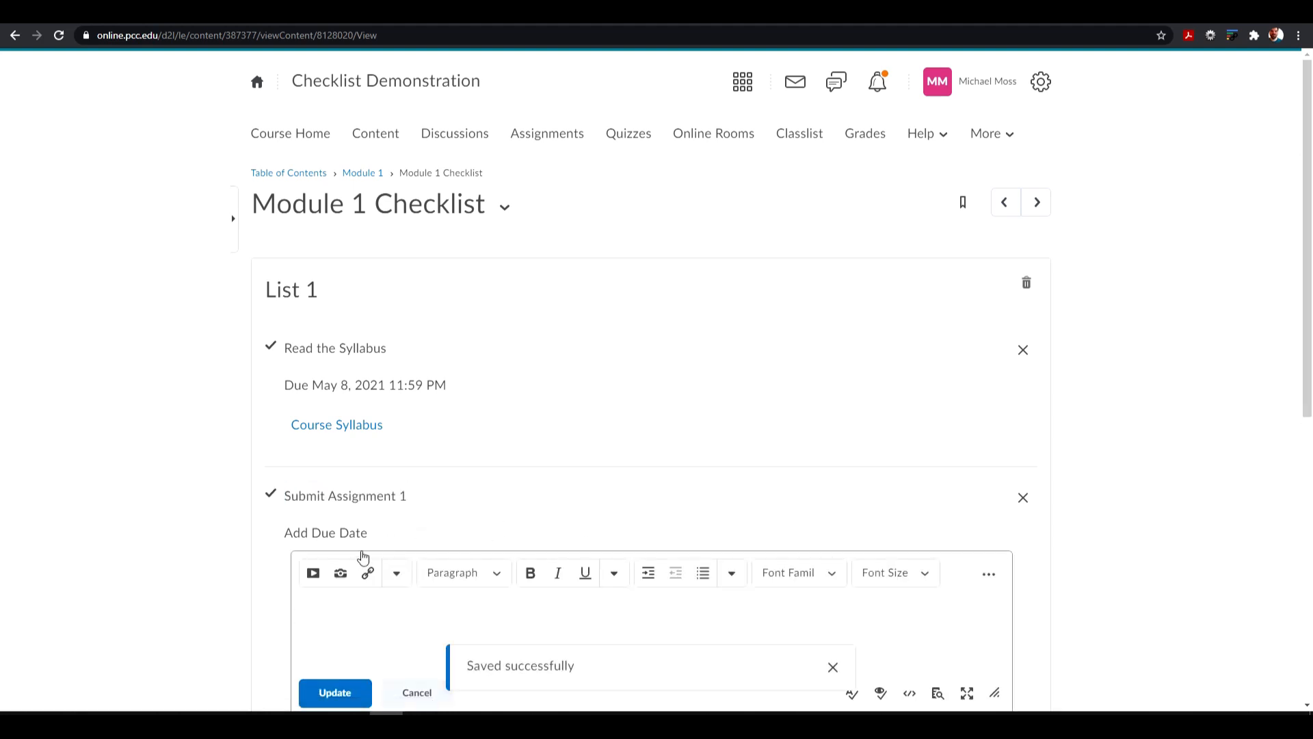
{"action": "left_click", "coordinate": [368, 573]}
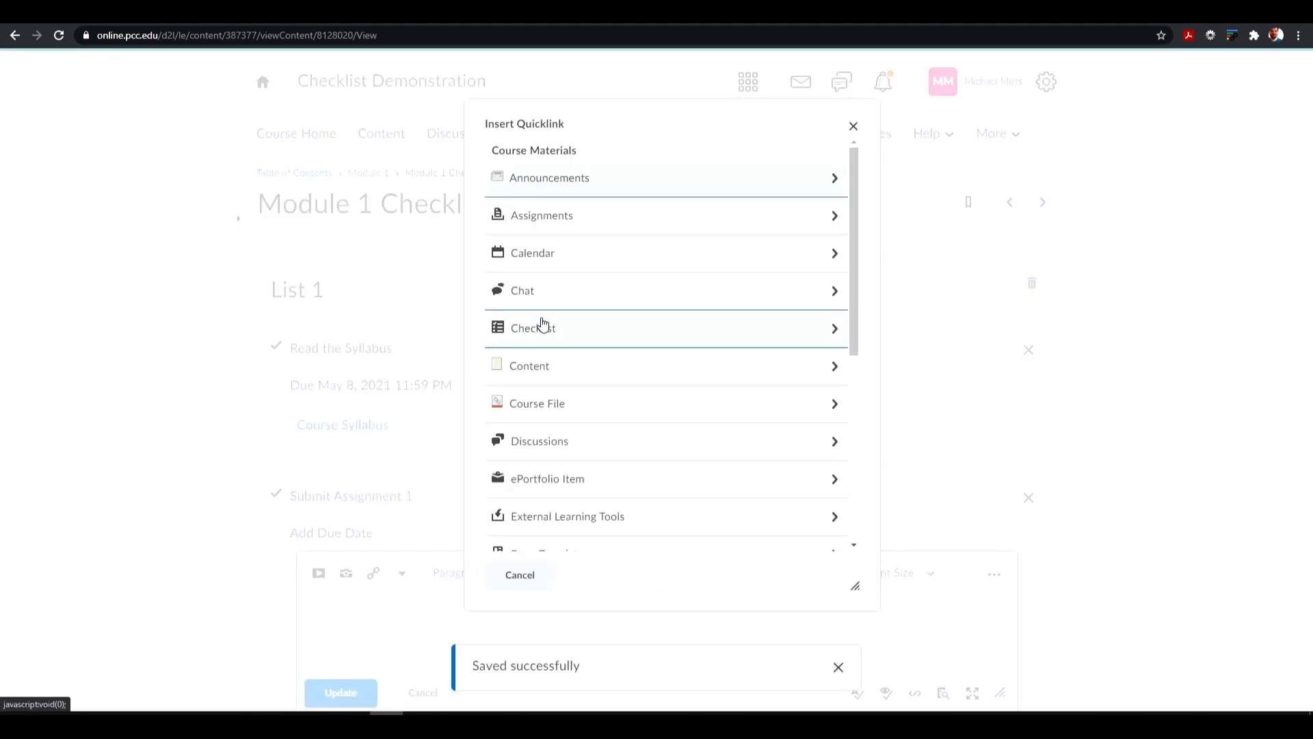
{"action": "left_click", "coordinate": [566, 221]}
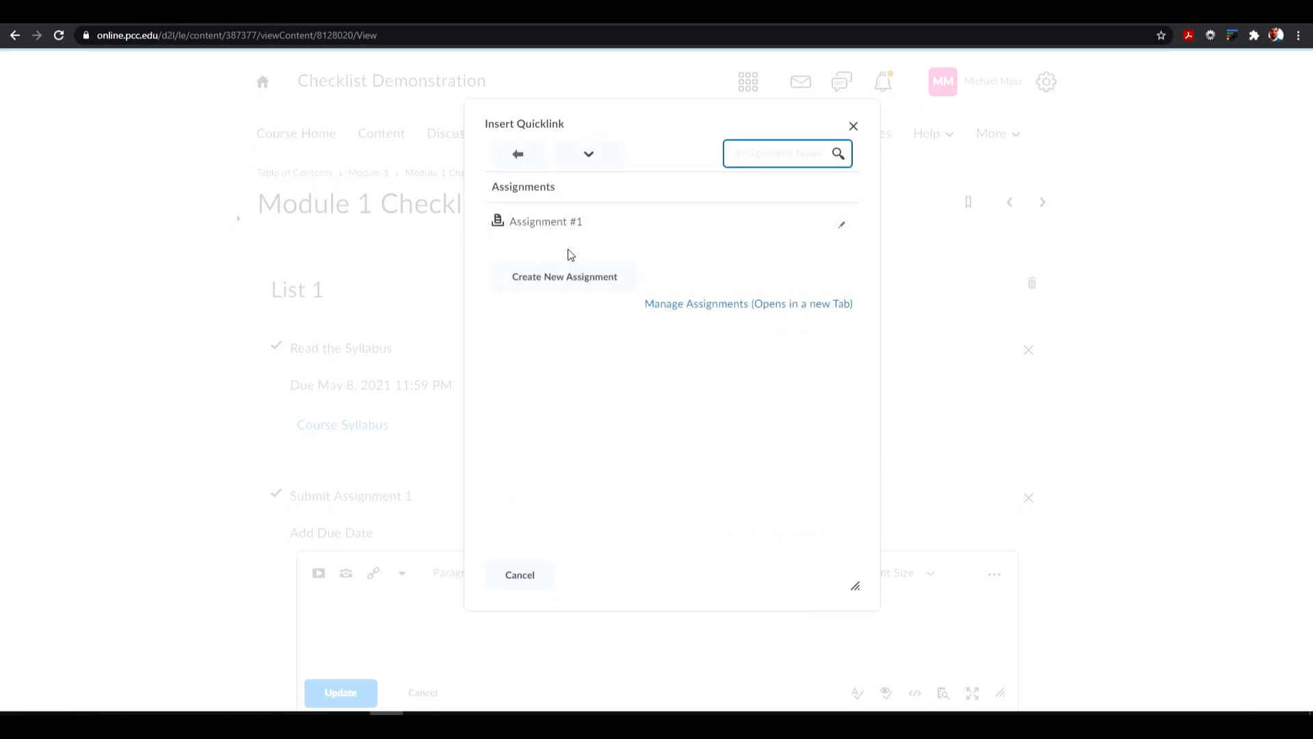
{"action": "left_click", "coordinate": [557, 222]}
{"action": "scroll", "coordinate": [343, 535], "scroll_direction": "down", "scroll_amount": 3}
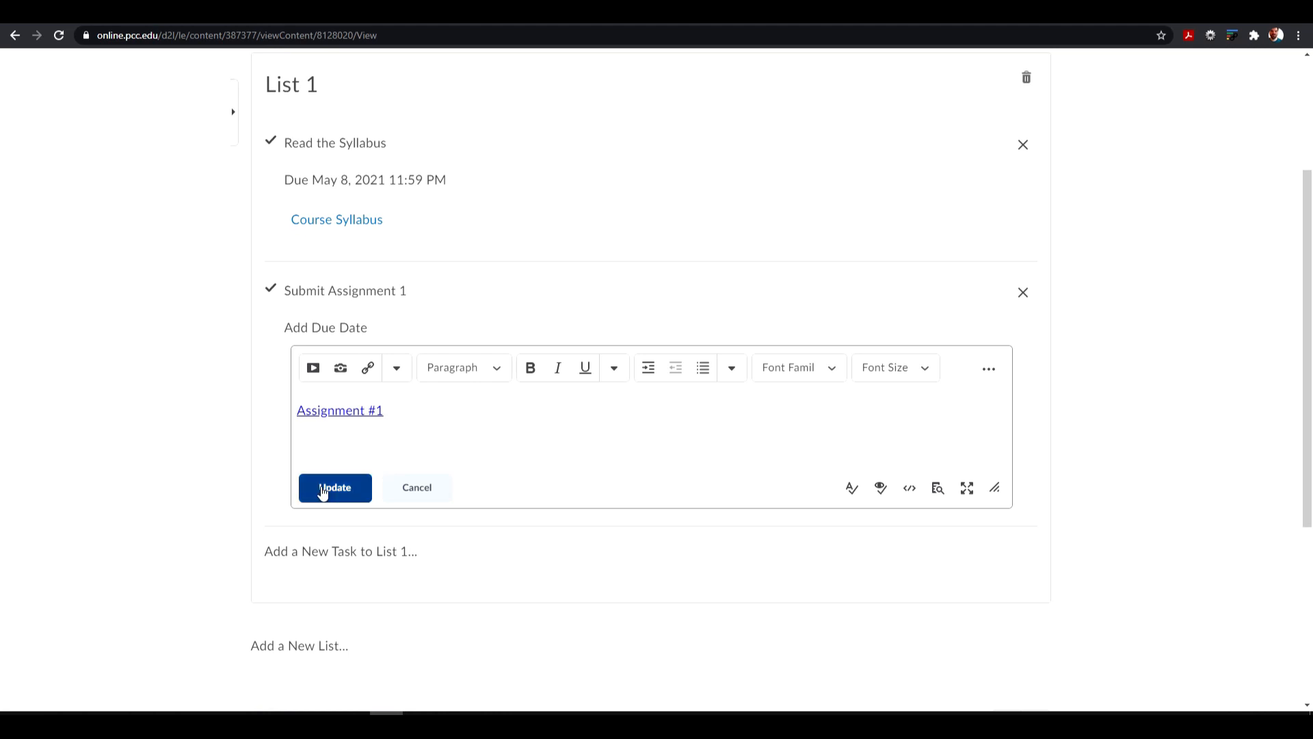
{"action": "left_click", "coordinate": [323, 487]}
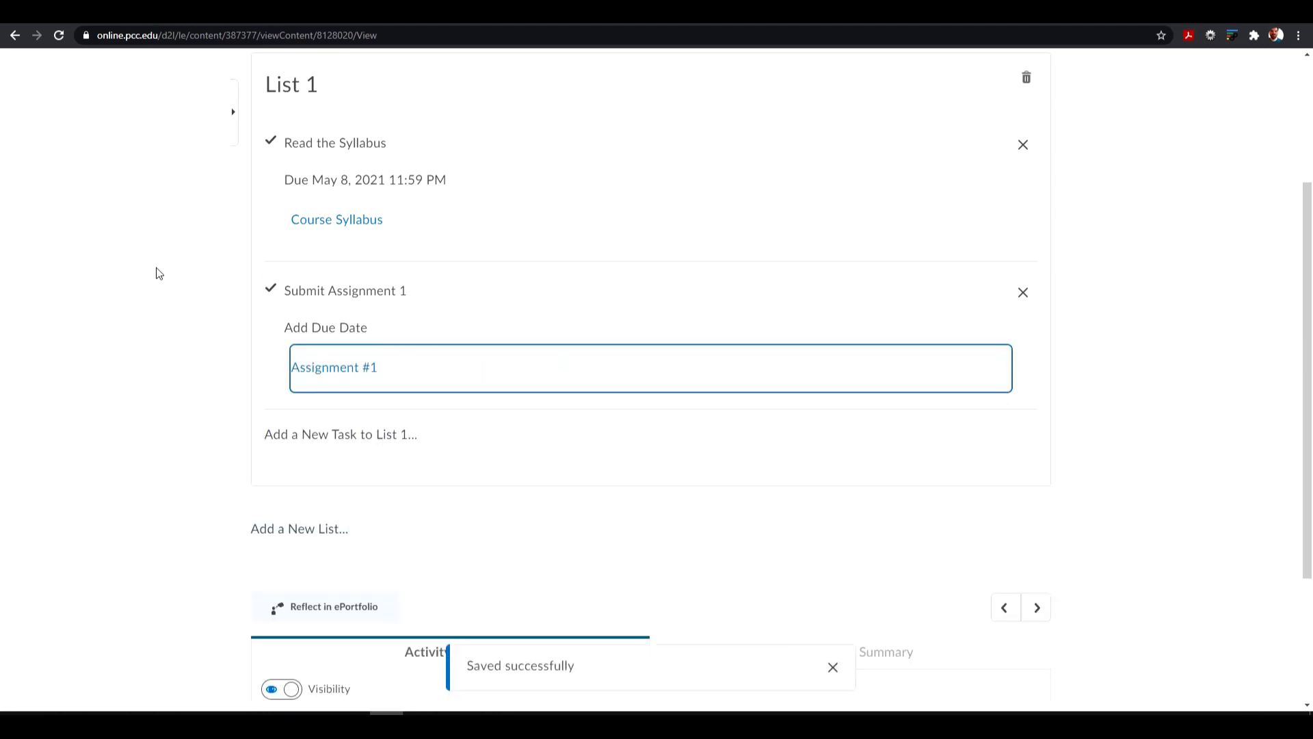
- Switch the course to the student view and open the Module 1 Checklist from the course content
{"action": "scroll", "coordinate": [212, 374], "scroll_direction": "up", "scroll_amount": 3}
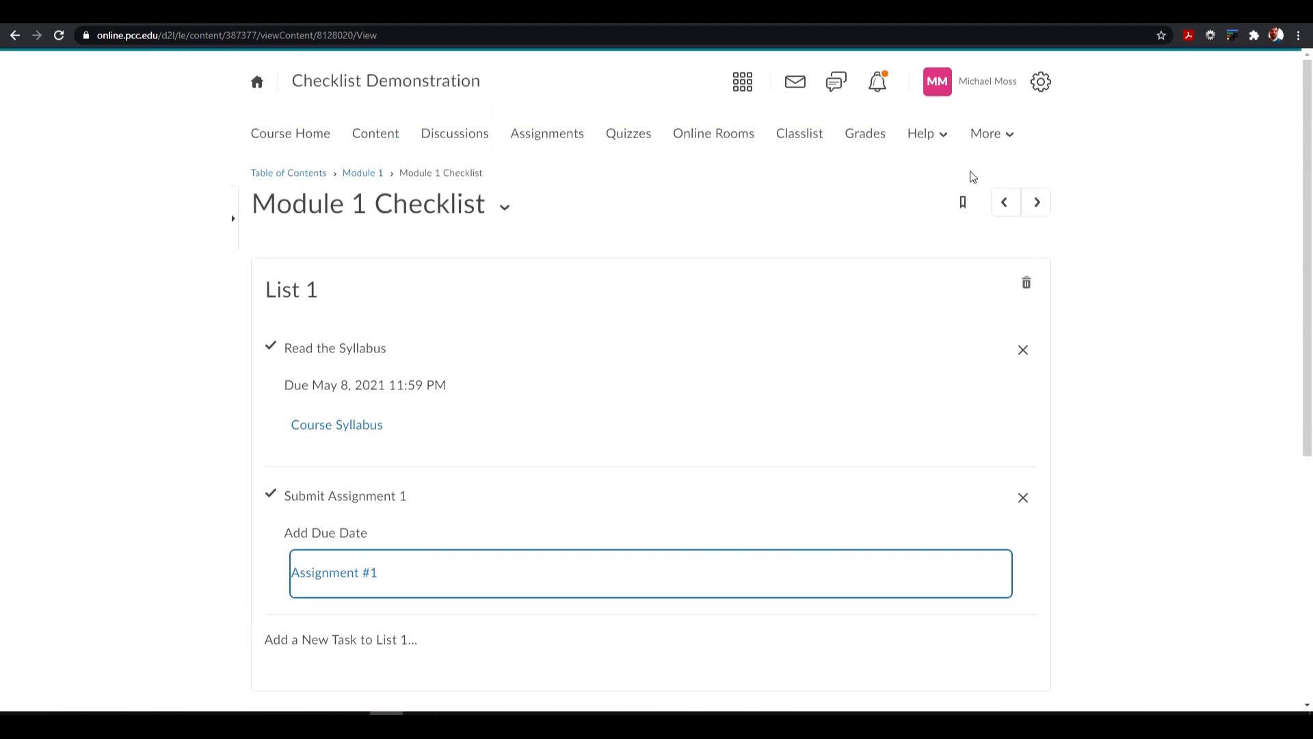
{"action": "left_click", "coordinate": [985, 86]}
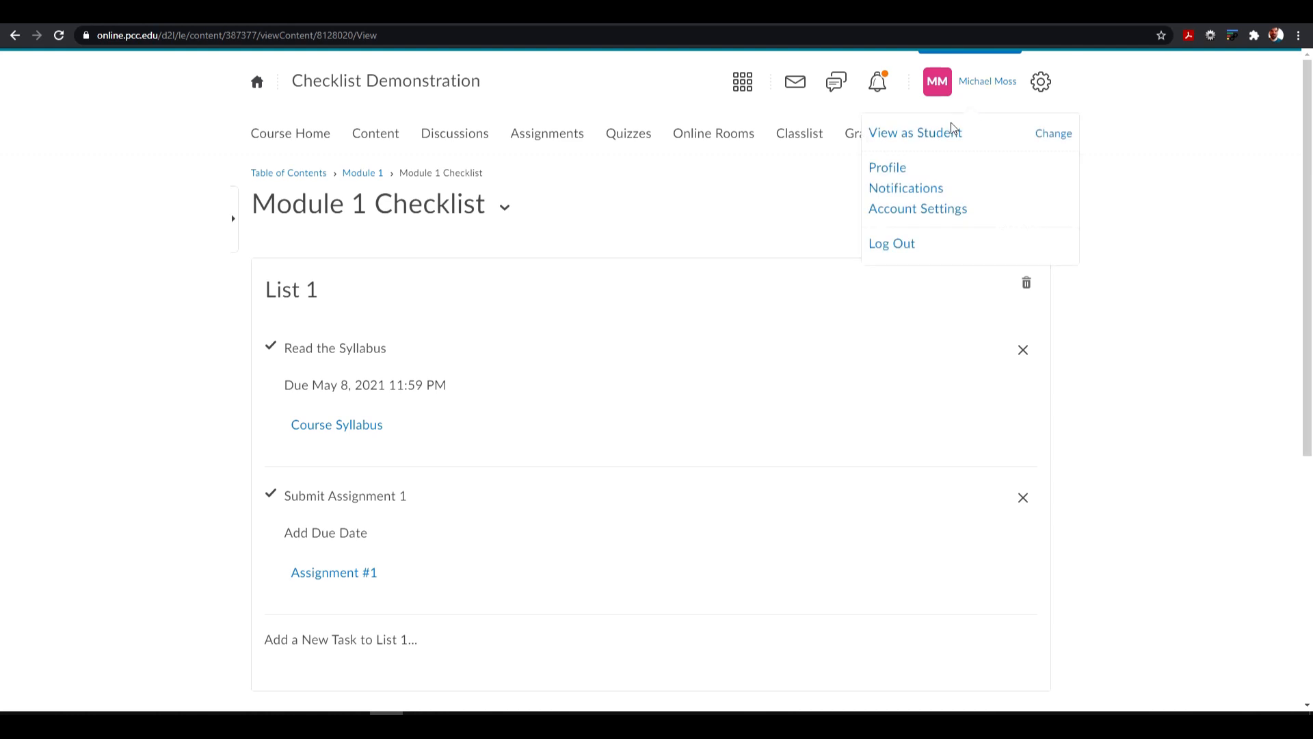
{"action": "left_click", "coordinate": [895, 134]}
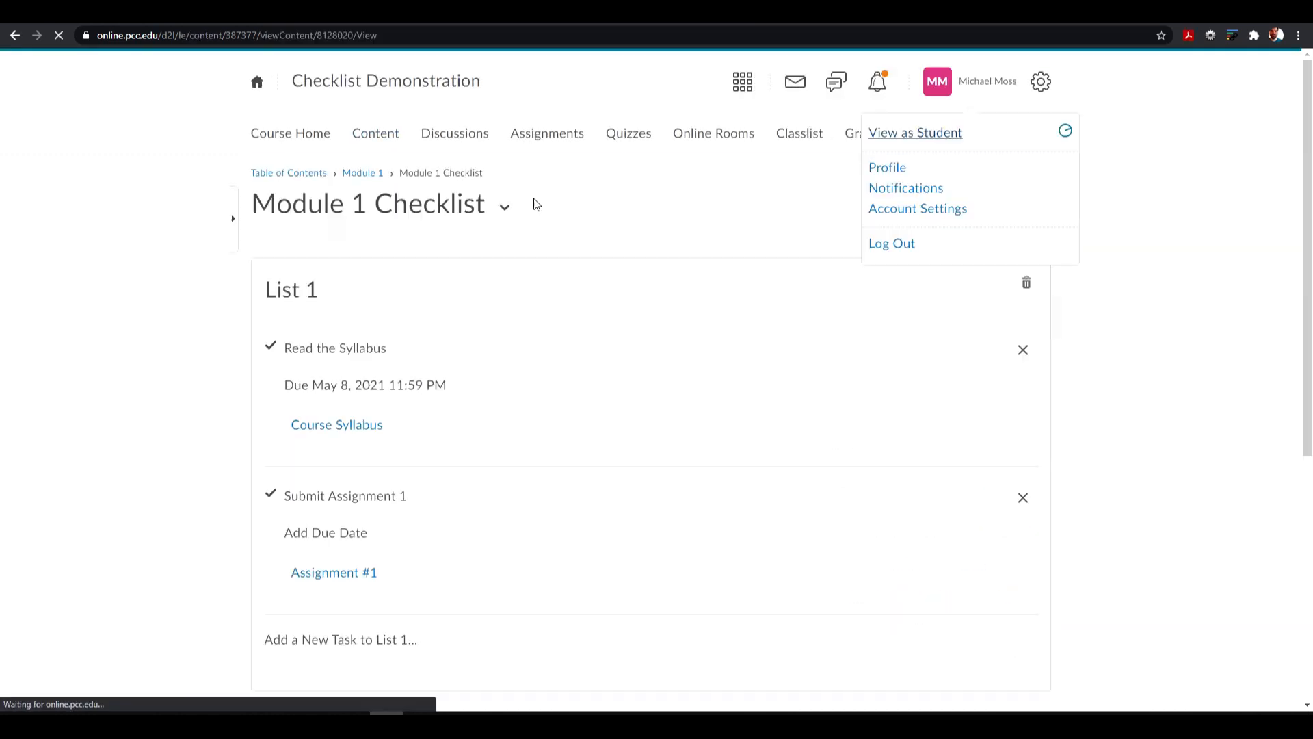
{"action": "left_click", "coordinate": [383, 142]}
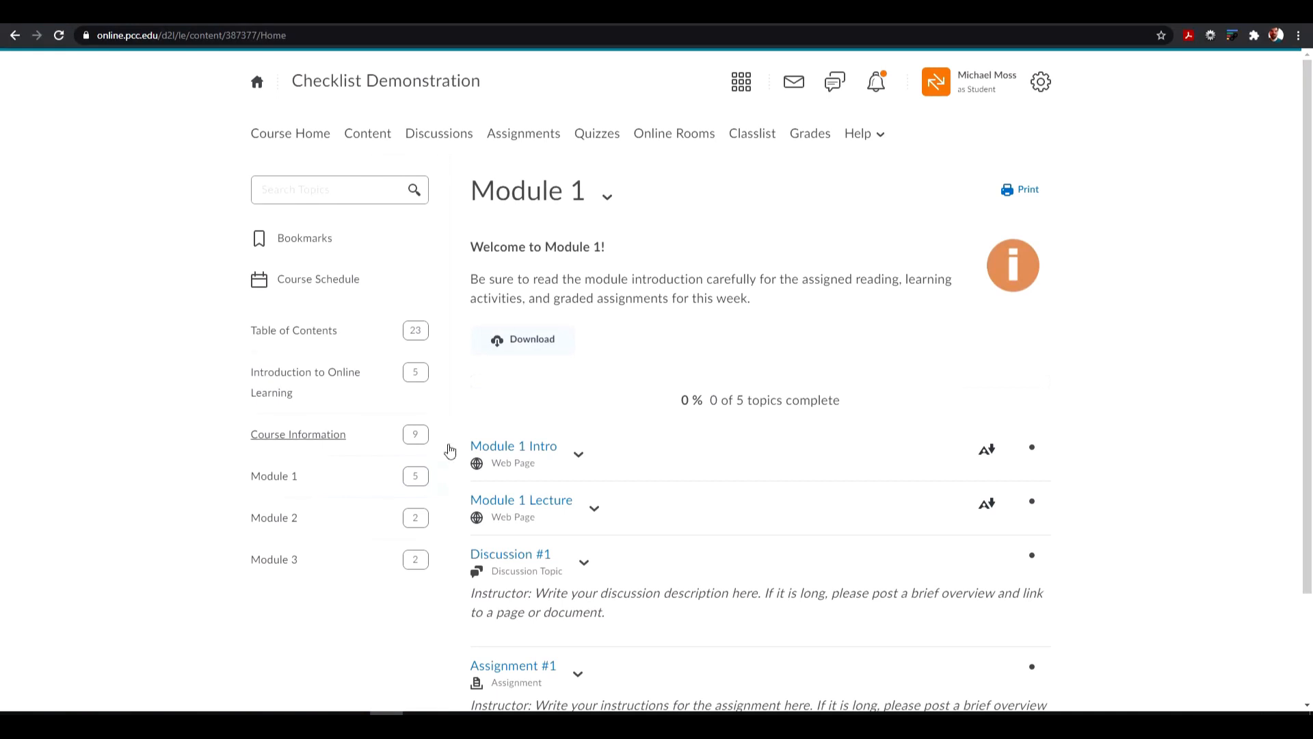
{"action": "scroll", "coordinate": [580, 472], "scroll_direction": "down", "scroll_amount": 2}
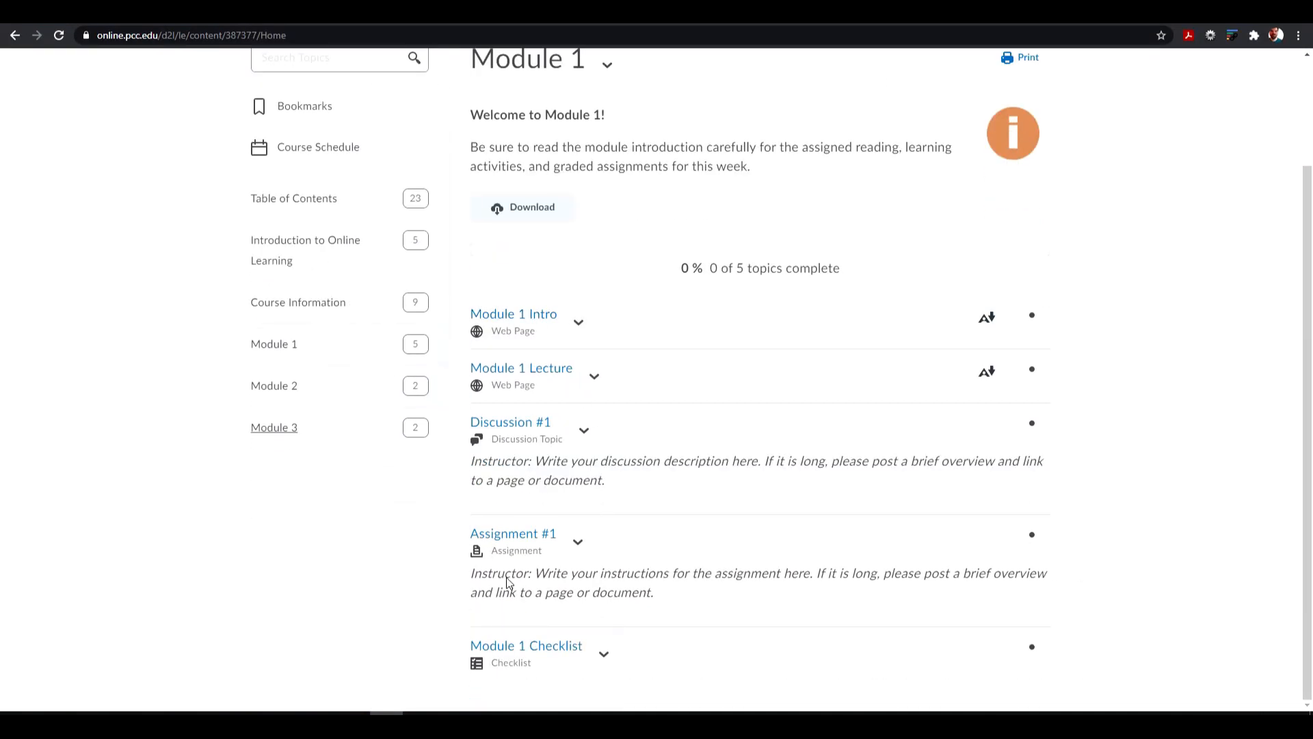
{"action": "left_click", "coordinate": [533, 647]}
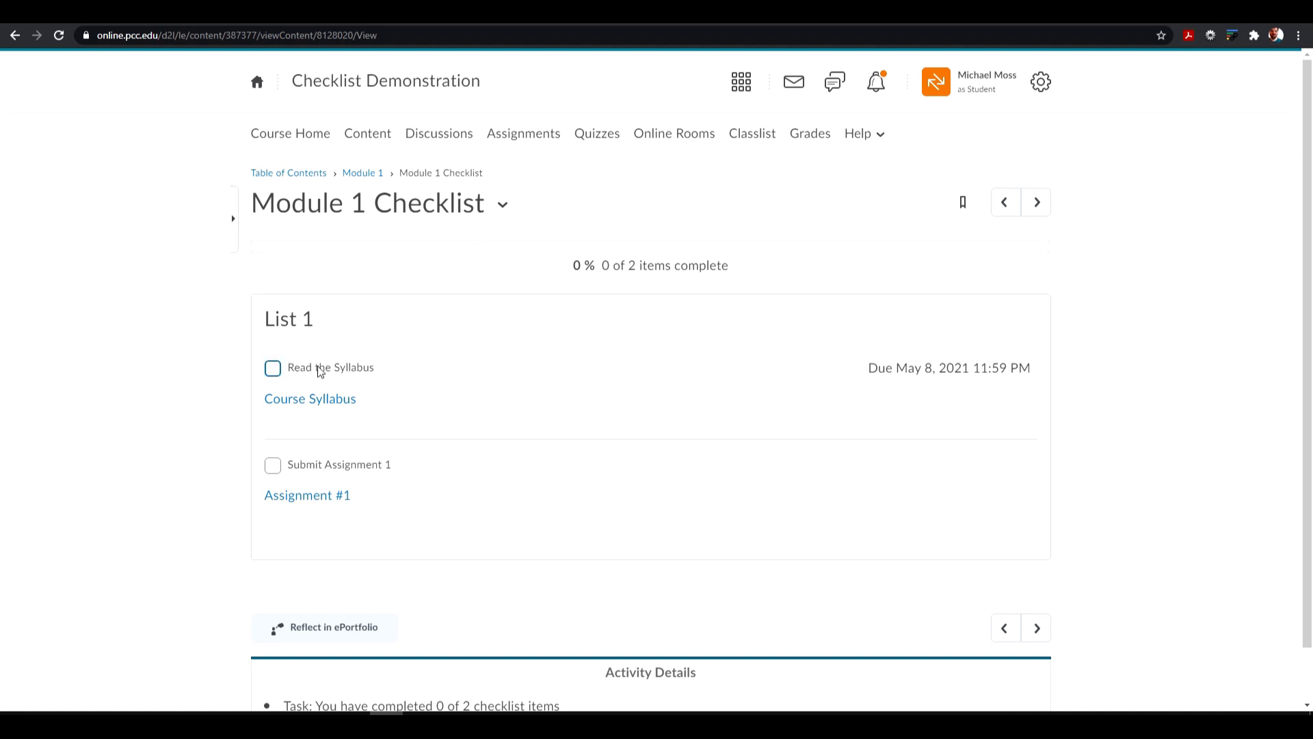
- Follow the Course Syllabus link in the "Read the Syllabus" task and return to the checklist
{"action": "left_click", "coordinate": [346, 400]}
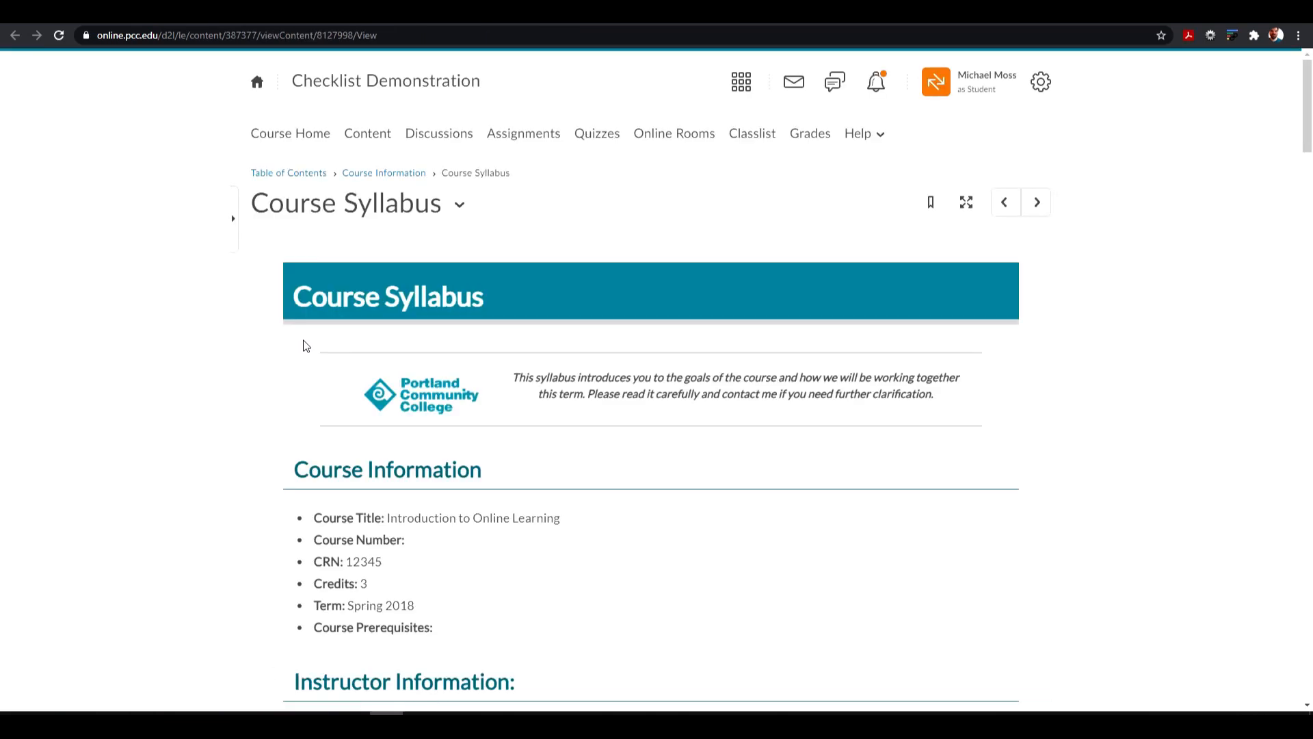
{"action": "key", "text": "alt+Left"}
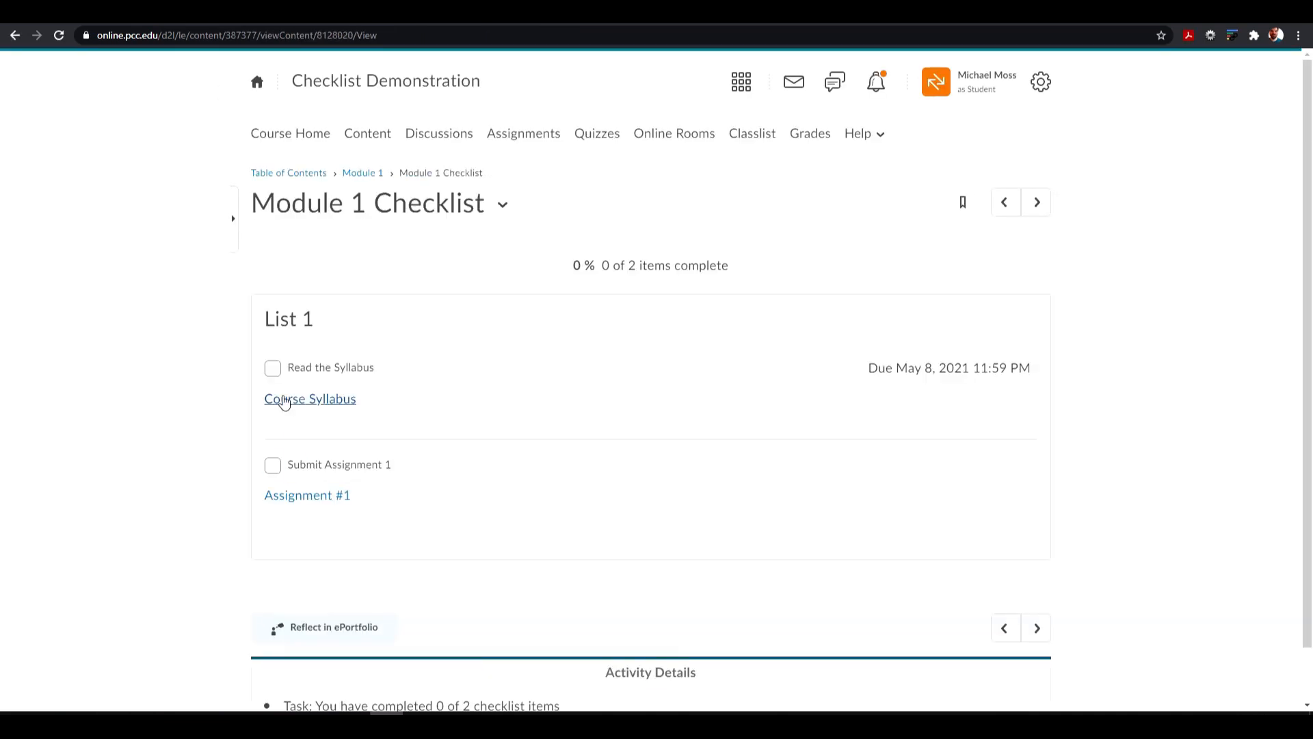
- Mark "Read the Syllabus" complete, follow the Assignment #1 link and return, and mark "Submit Assignment 1" complete
{"action": "left_click", "coordinate": [274, 372]}
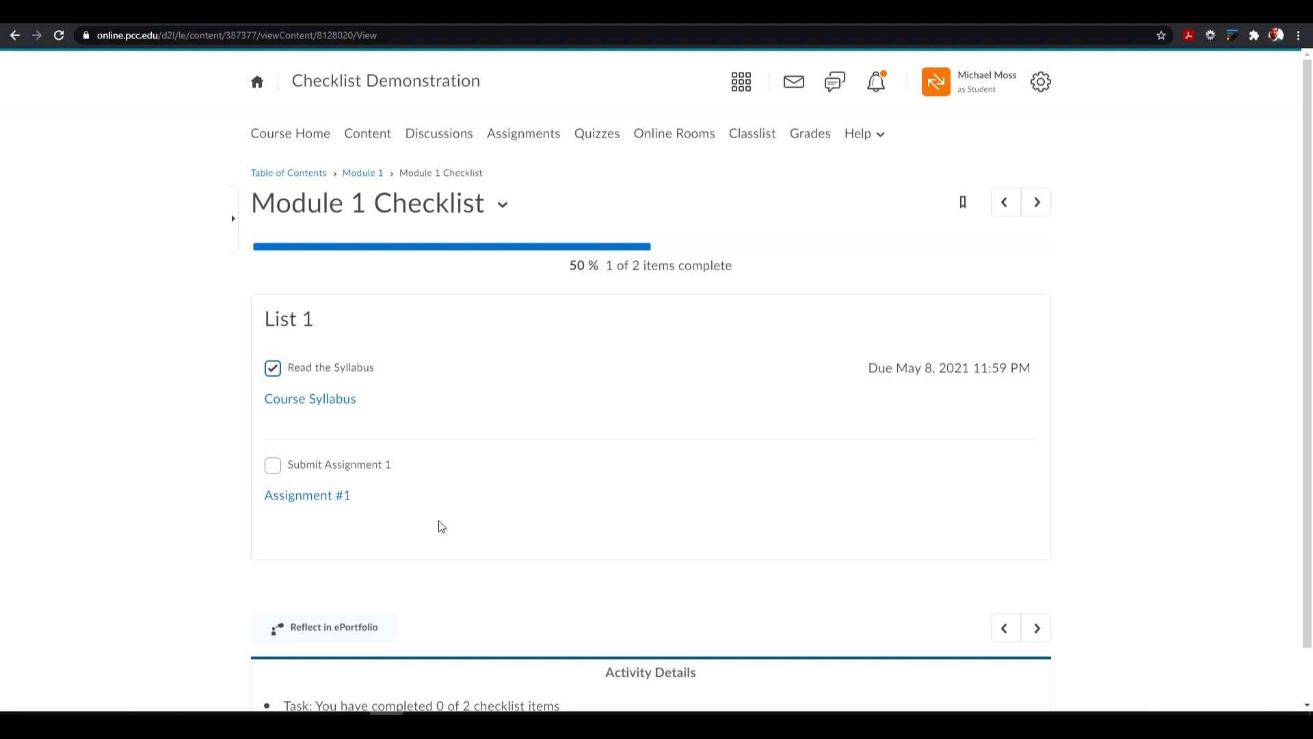
{"action": "left_click", "coordinate": [322, 498]}
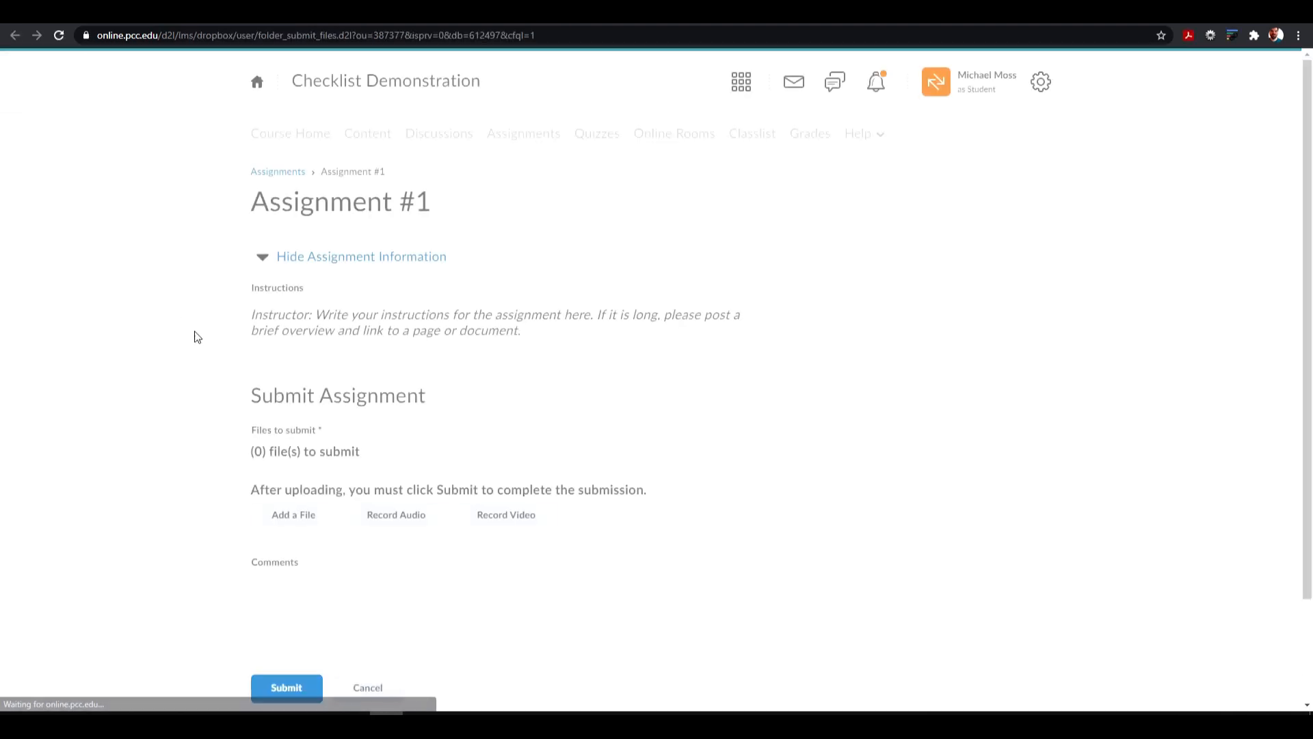
{"action": "key", "text": "alt+Left"}
{"action": "left_click", "coordinate": [273, 467]}
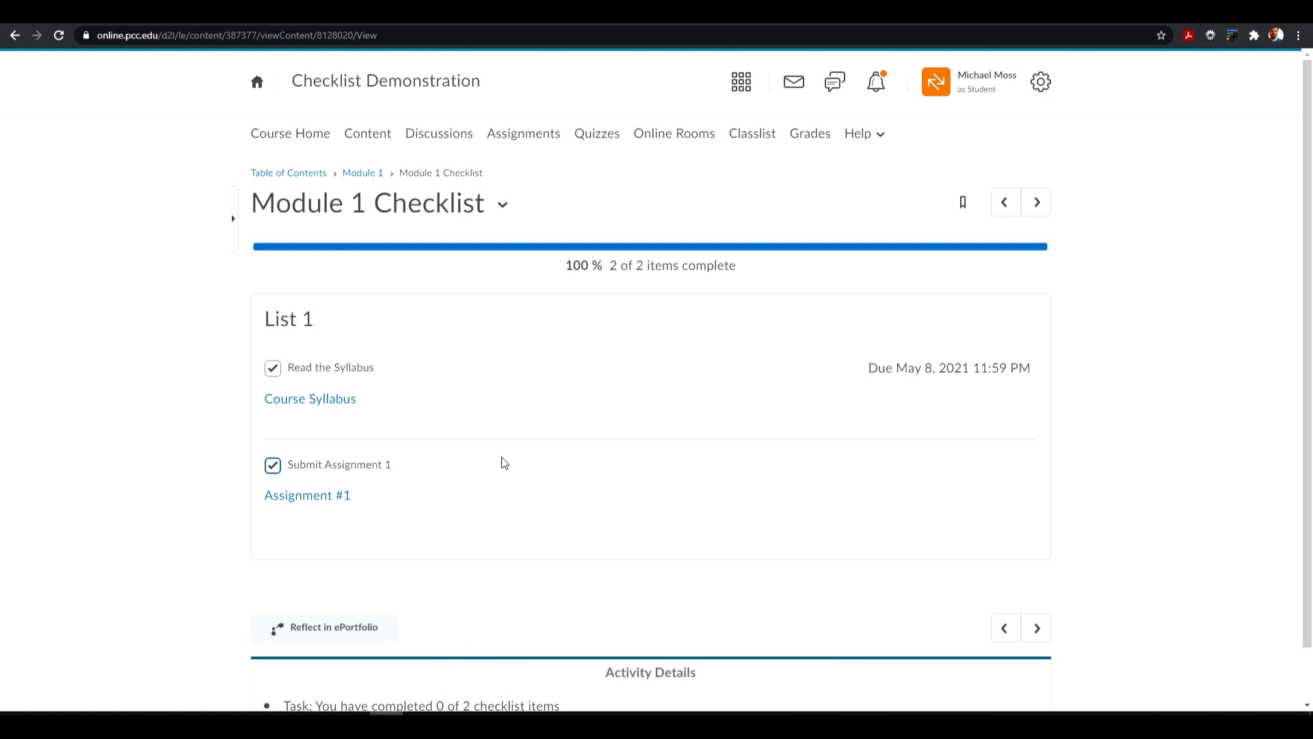
- Exit the student view and show the Module 1 items in the course content down to the Module 1 Checklist
{"action": "left_click", "coordinate": [970, 82]}
{"action": "left_click", "coordinate": [1062, 130]}
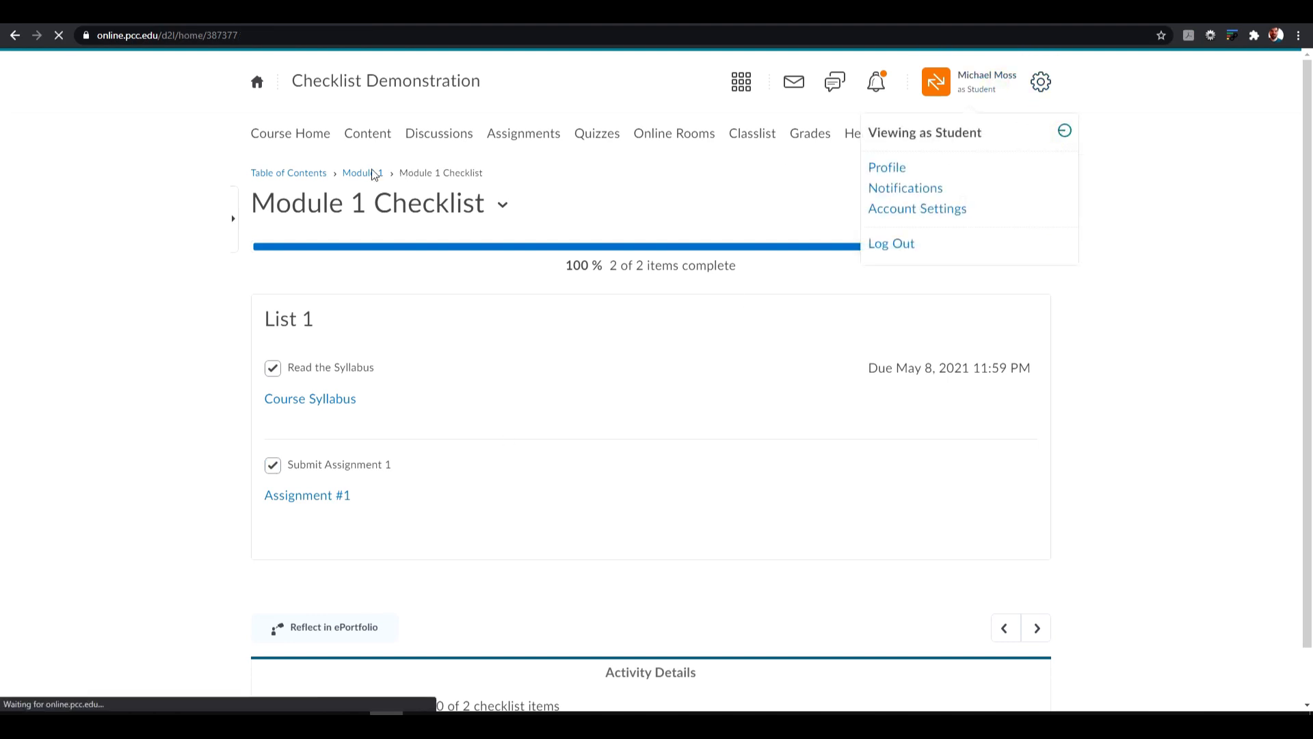
{"action": "left_click", "coordinate": [369, 135]}
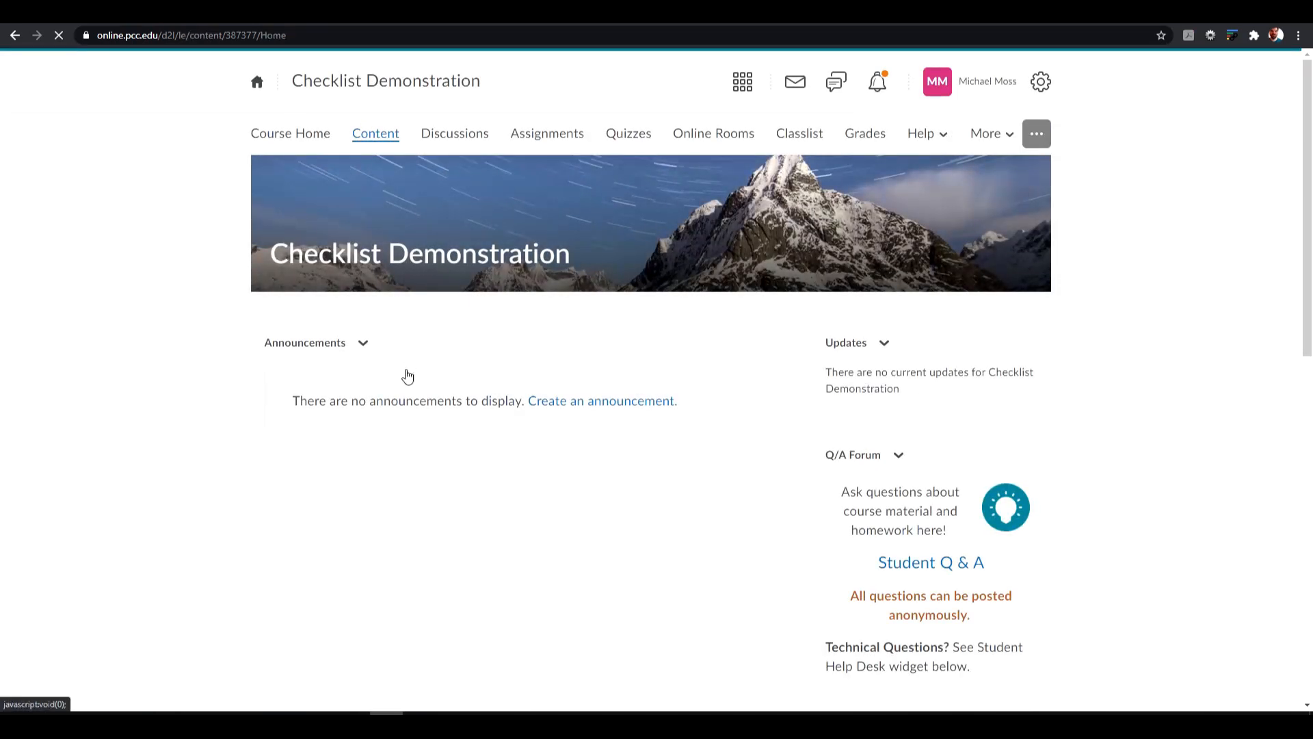
{"action": "left_click", "coordinate": [321, 555]}
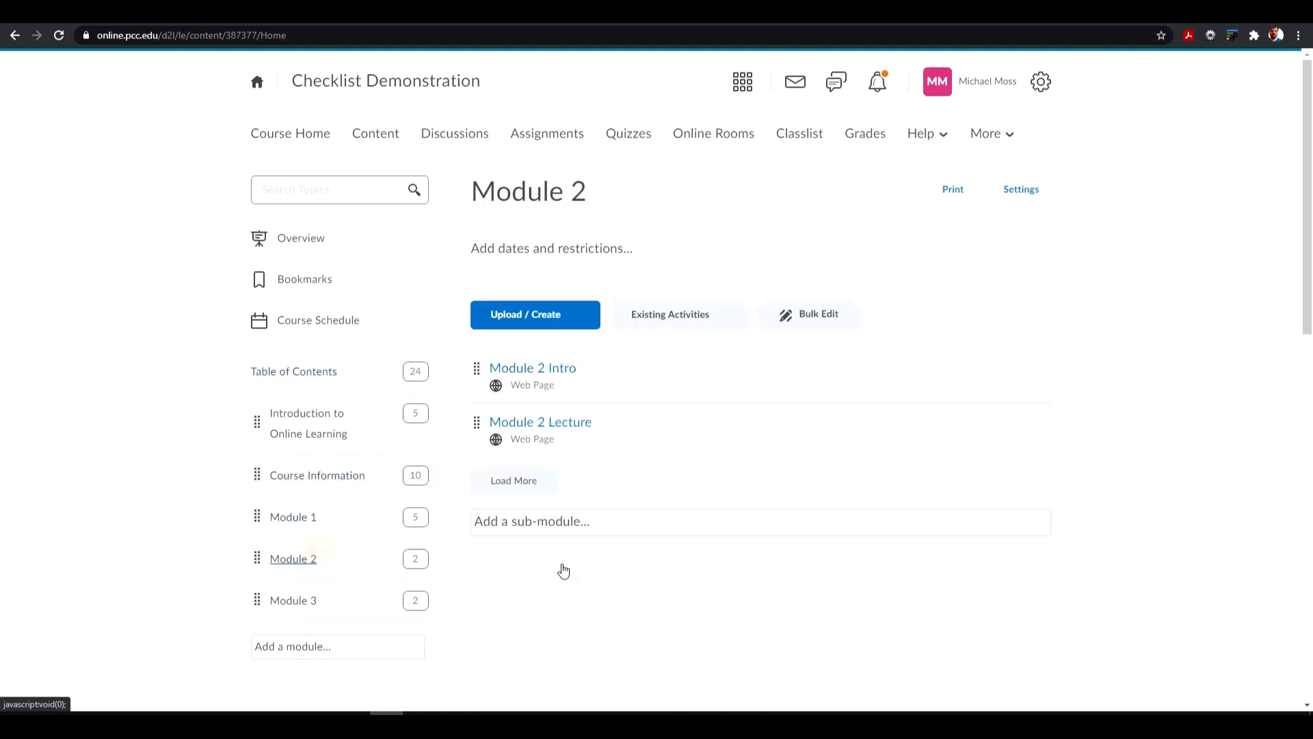
{"action": "left_click", "coordinate": [322, 529]}
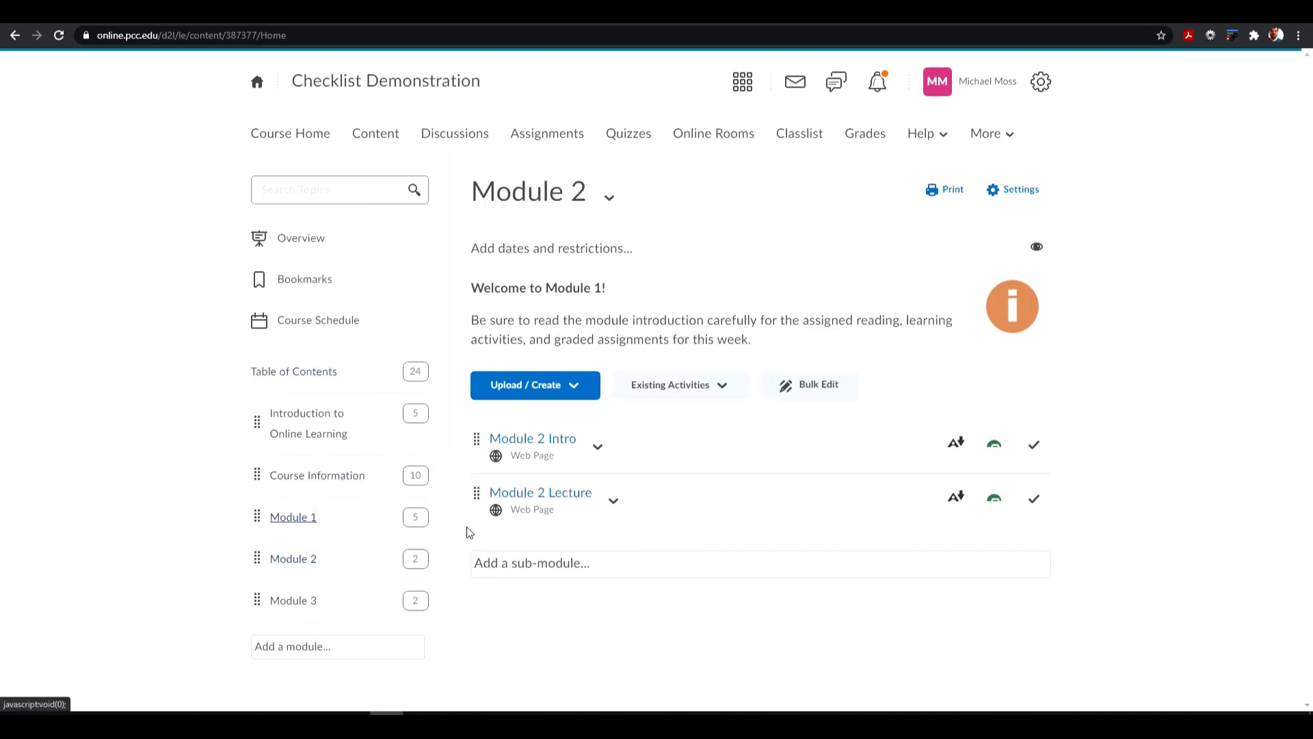
{"action": "scroll", "coordinate": [687, 534], "scroll_direction": "down", "scroll_amount": 3}
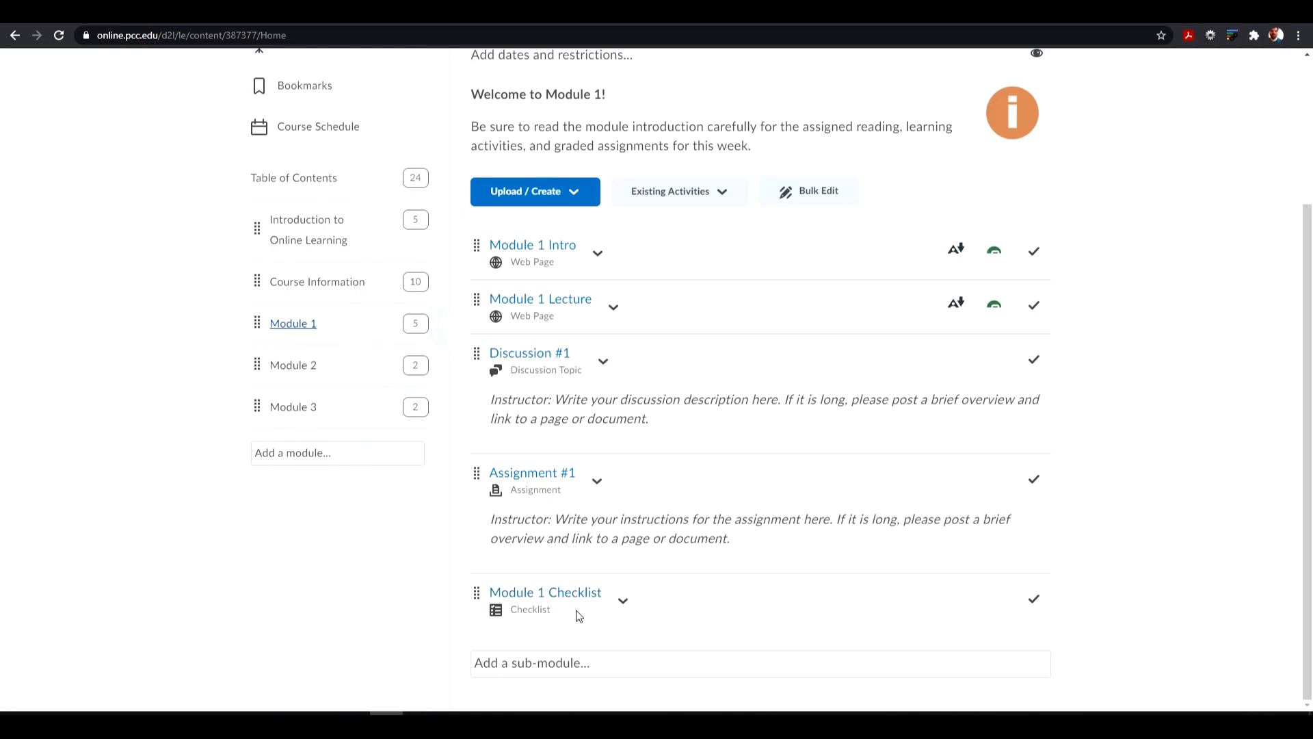
- Add a "Completed checklist" release condition for the Module 1 Checklist to Module 2 and save the module's restrictions
{"action": "left_click", "coordinate": [347, 364]}
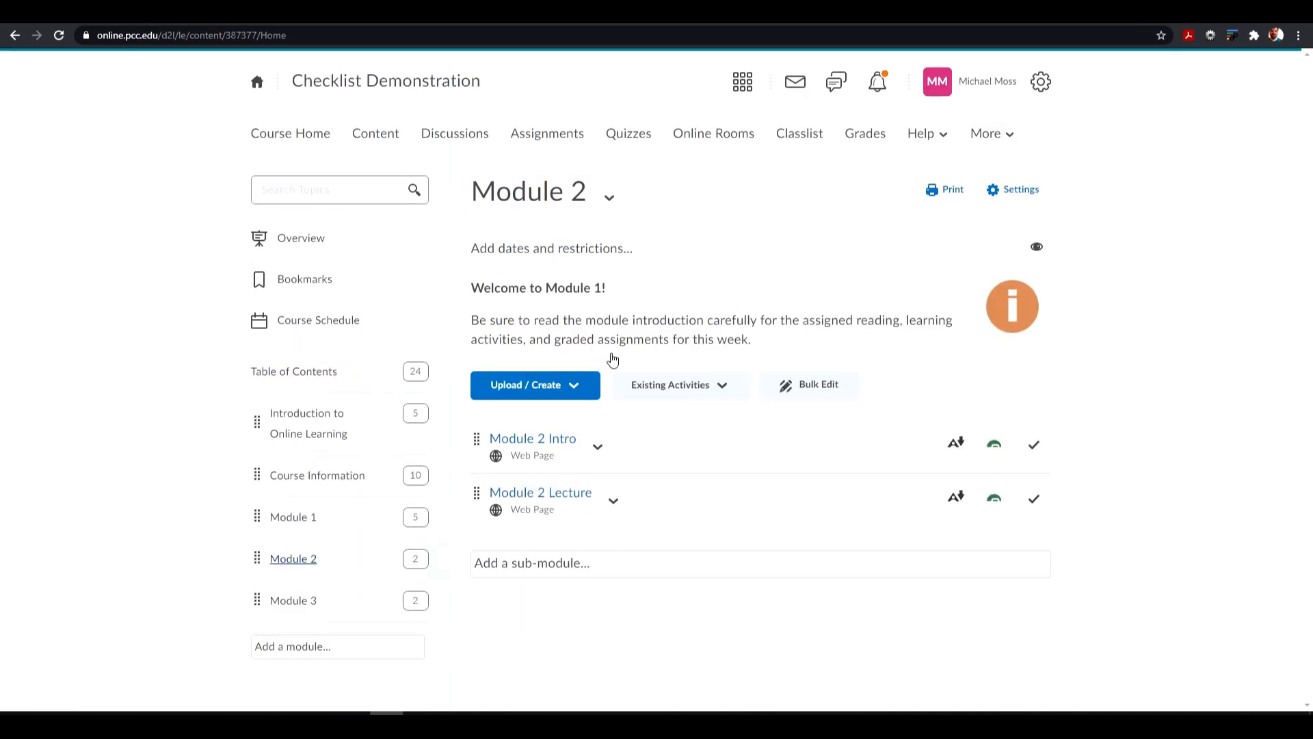
{"action": "left_click", "coordinate": [578, 248]}
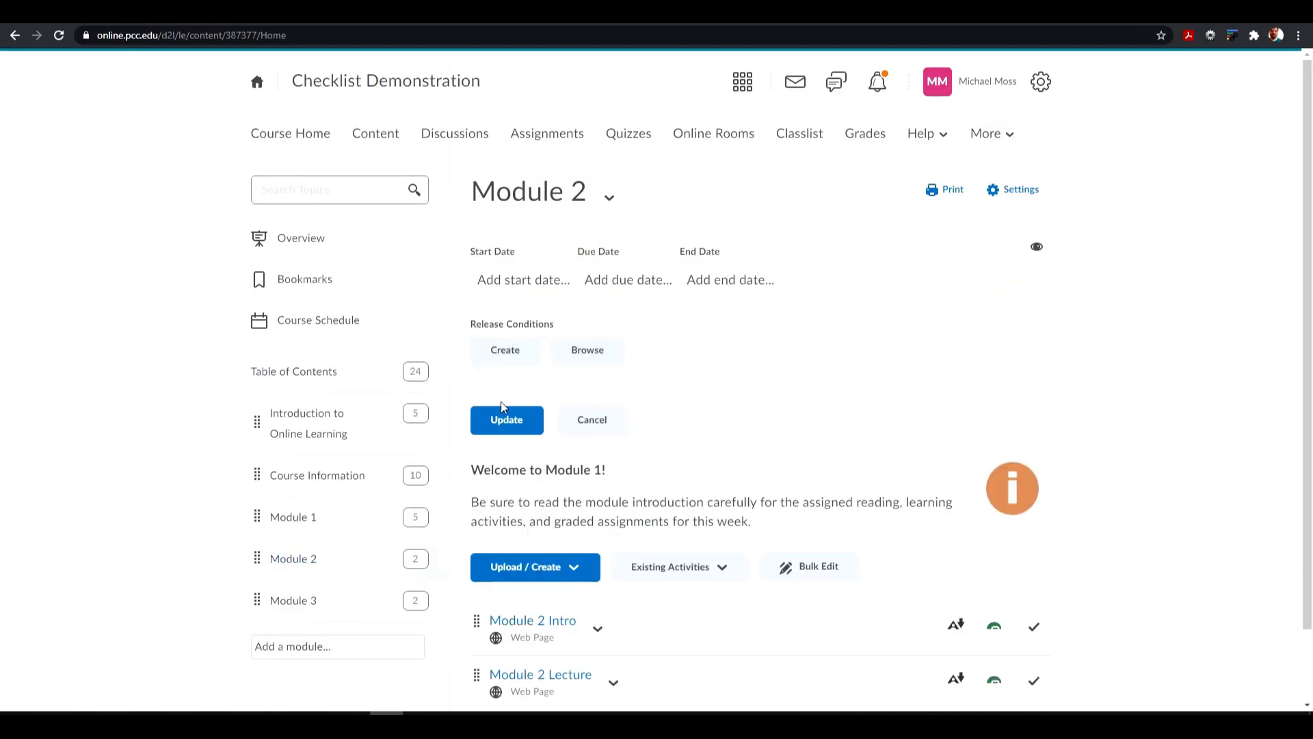
{"action": "left_click", "coordinate": [506, 351]}
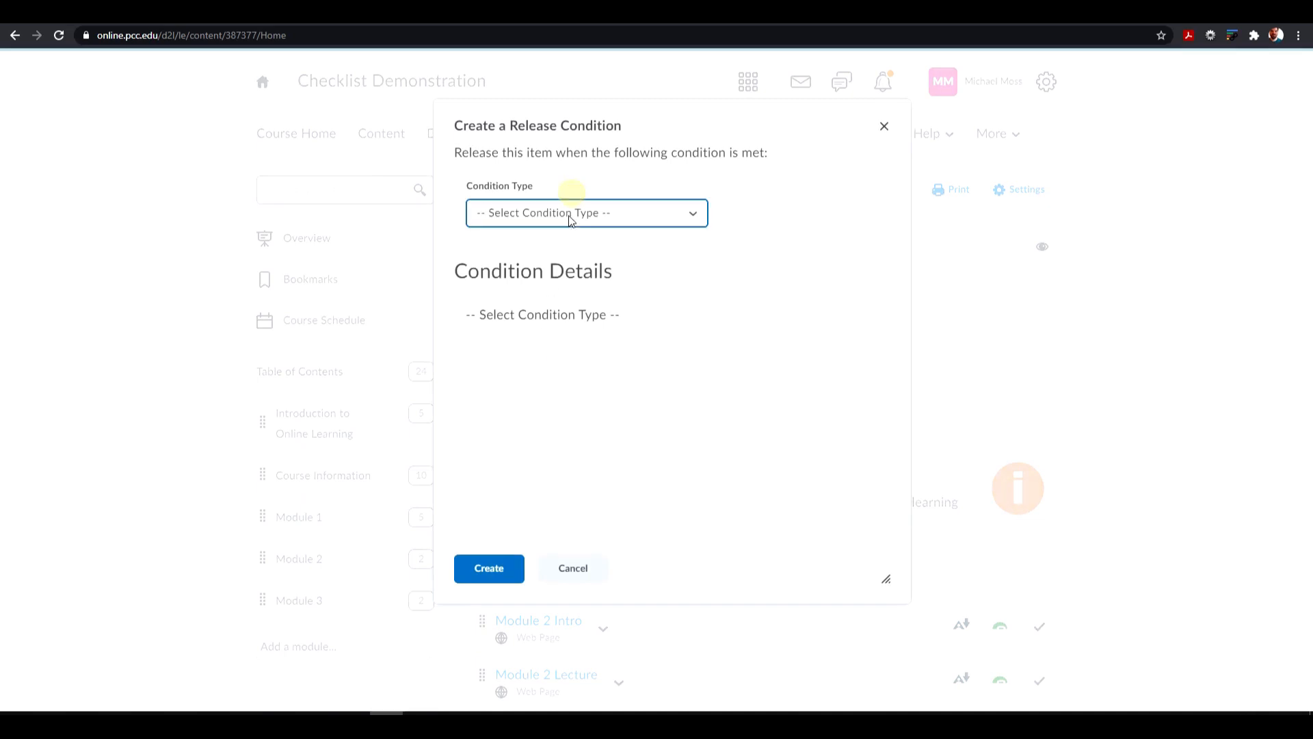
{"action": "left_click", "coordinate": [562, 213]}
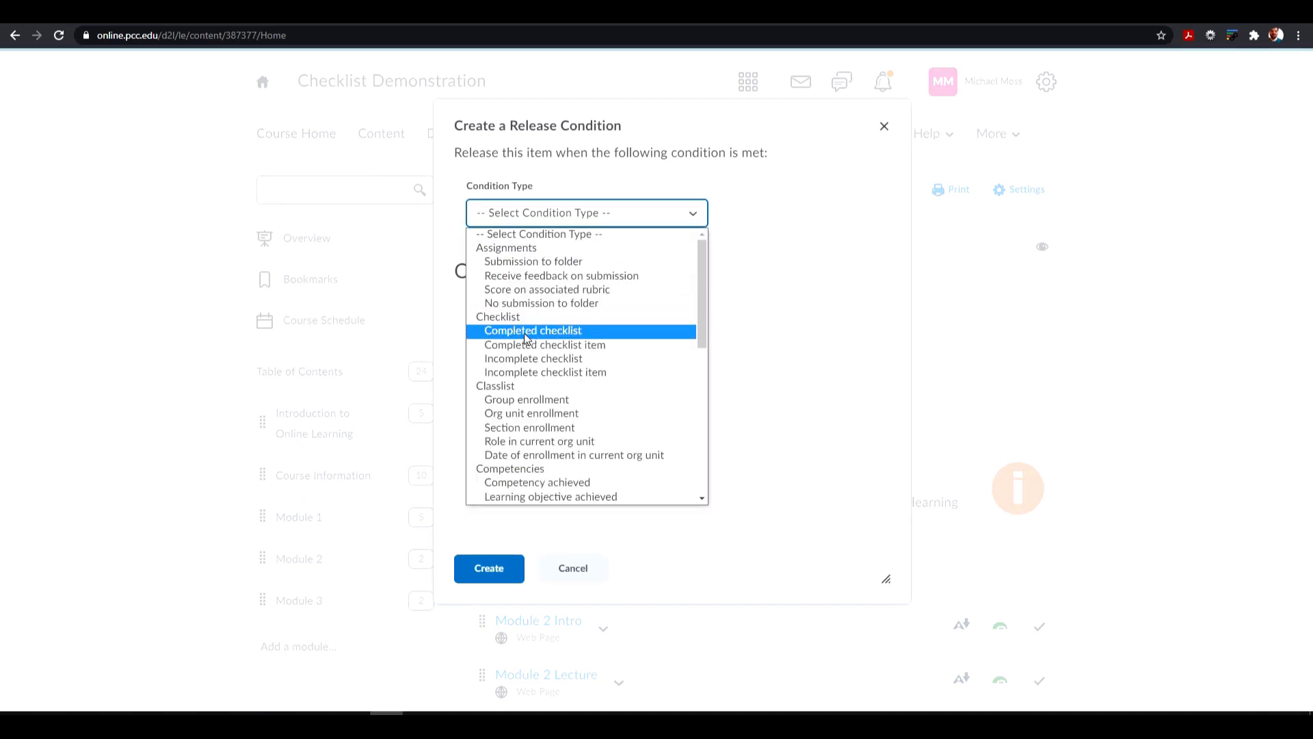
{"action": "left_click", "coordinate": [524, 332]}
{"action": "left_click", "coordinate": [526, 345]}
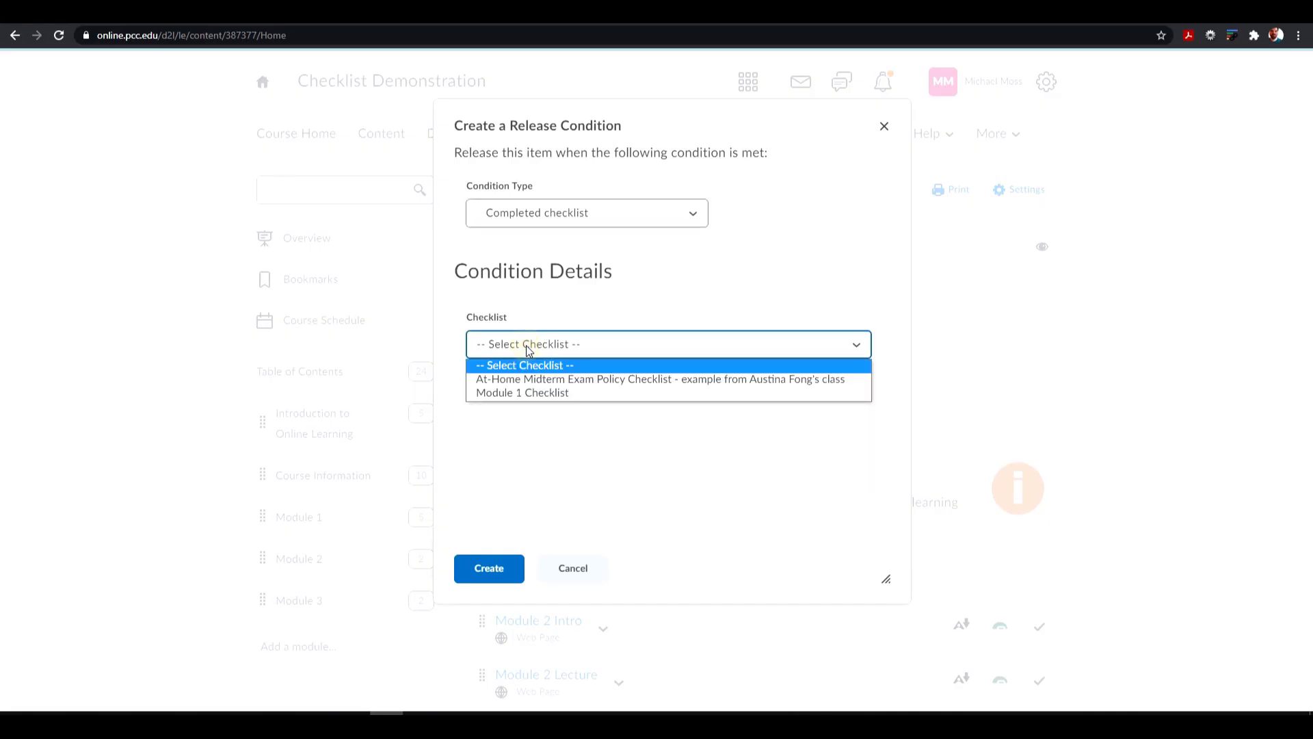
{"action": "left_click", "coordinate": [519, 392]}
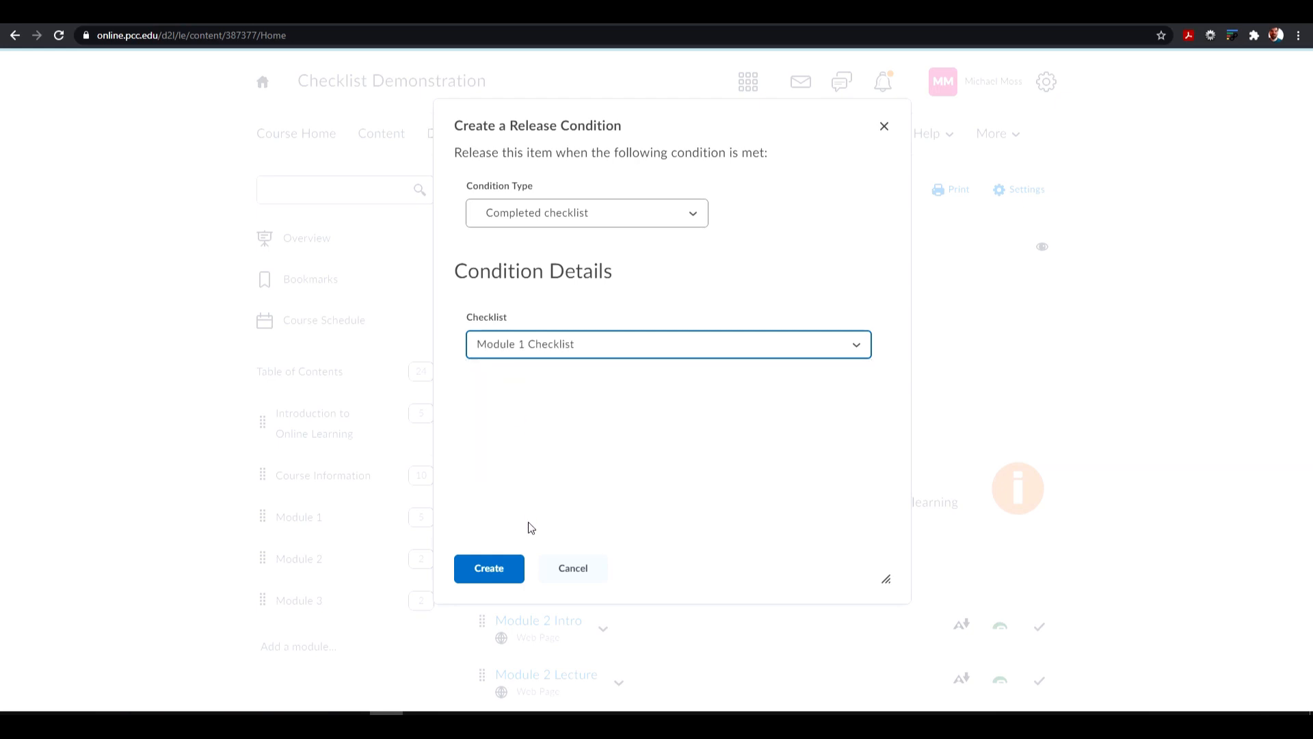
{"action": "left_click", "coordinate": [480, 574]}
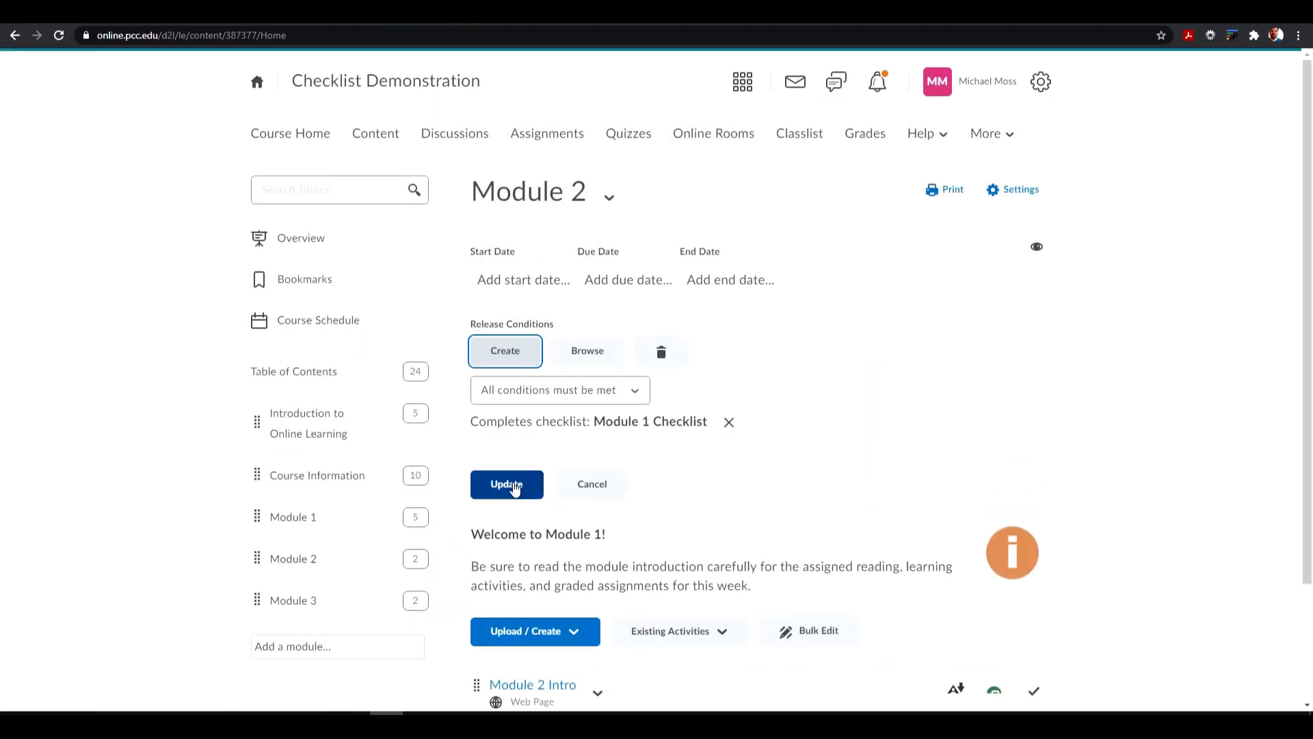
{"action": "left_click", "coordinate": [515, 487]}
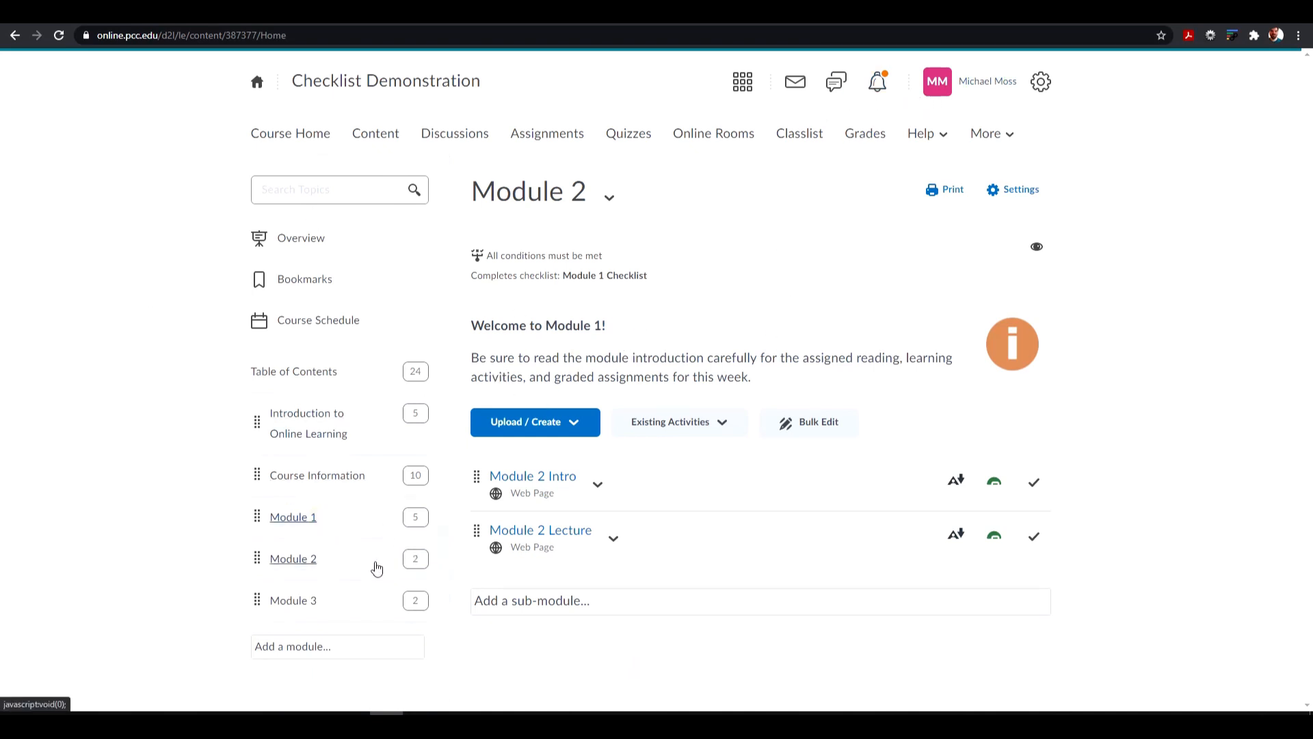
- Review Module 2's release condition and the Module 1 items down to the checklist it depends on
{"action": "left_click", "coordinate": [314, 555]}
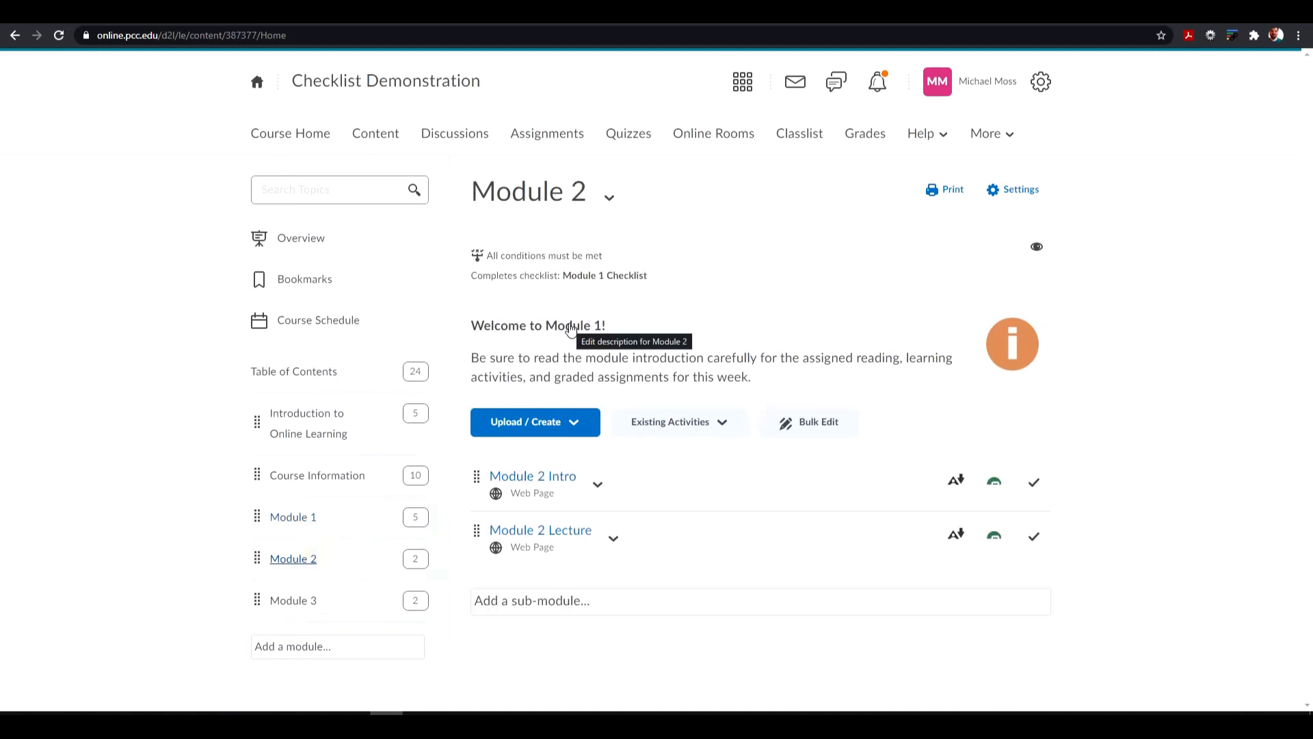
{"action": "left_click", "coordinate": [315, 520]}
{"action": "scroll", "coordinate": [681, 312], "scroll_direction": "down", "scroll_amount": 3}
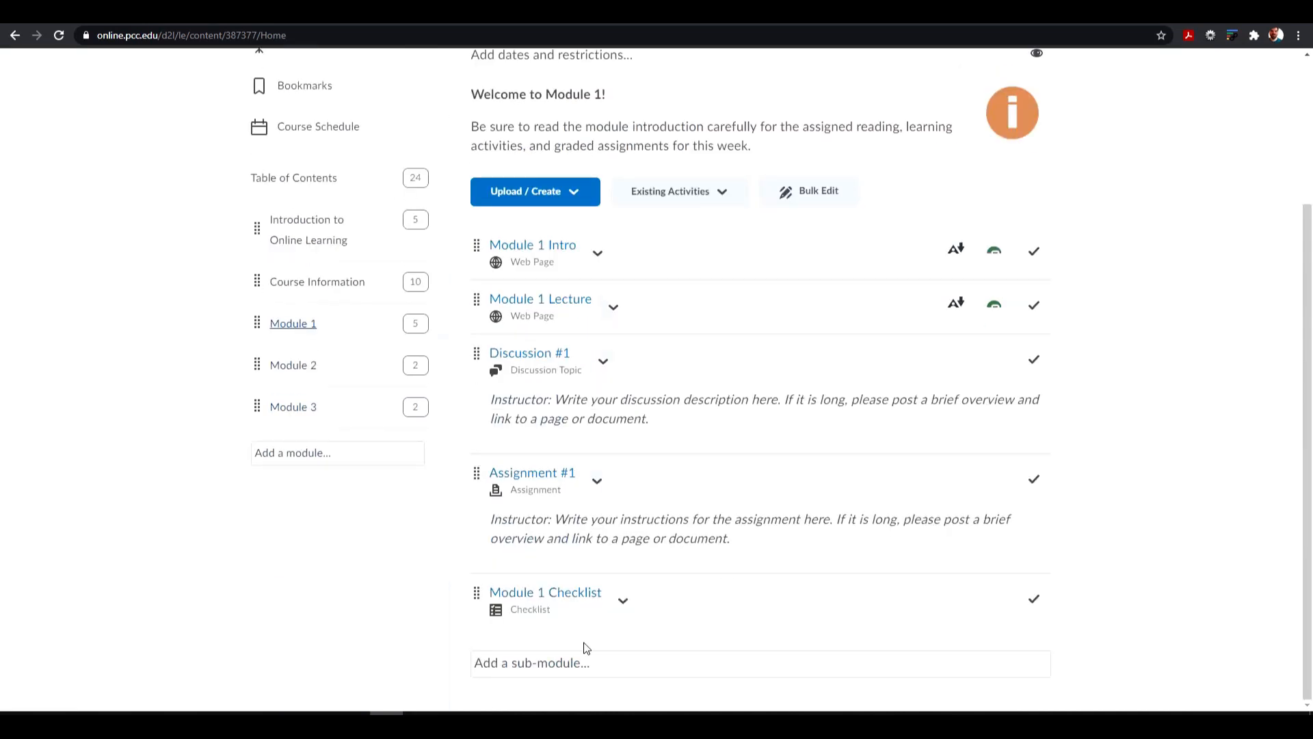